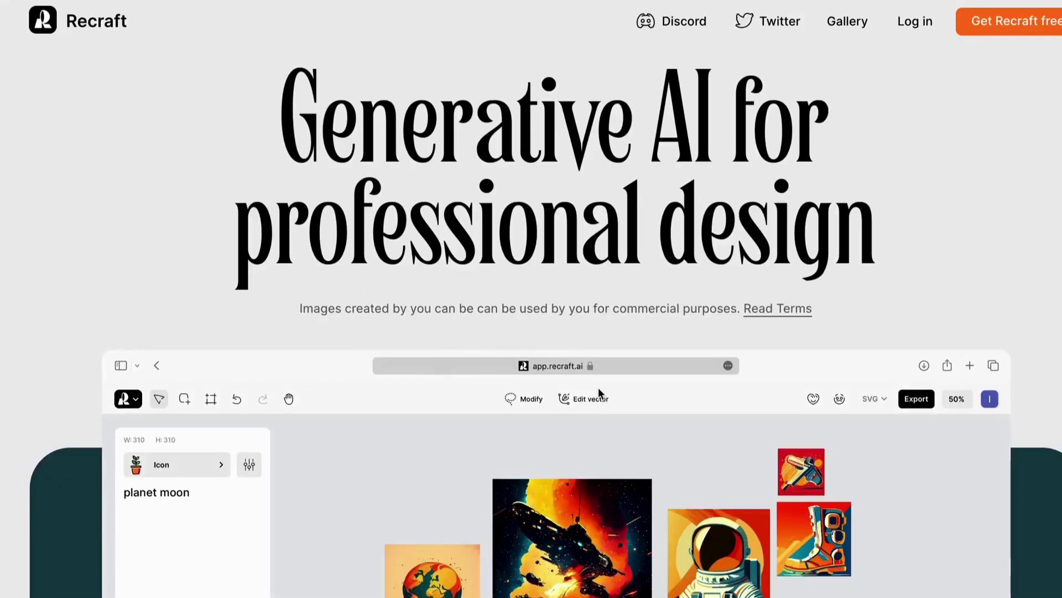
- Scroll through the Recraft homepage features, then go to the Log in page
scroll(874, 423, down, 2)
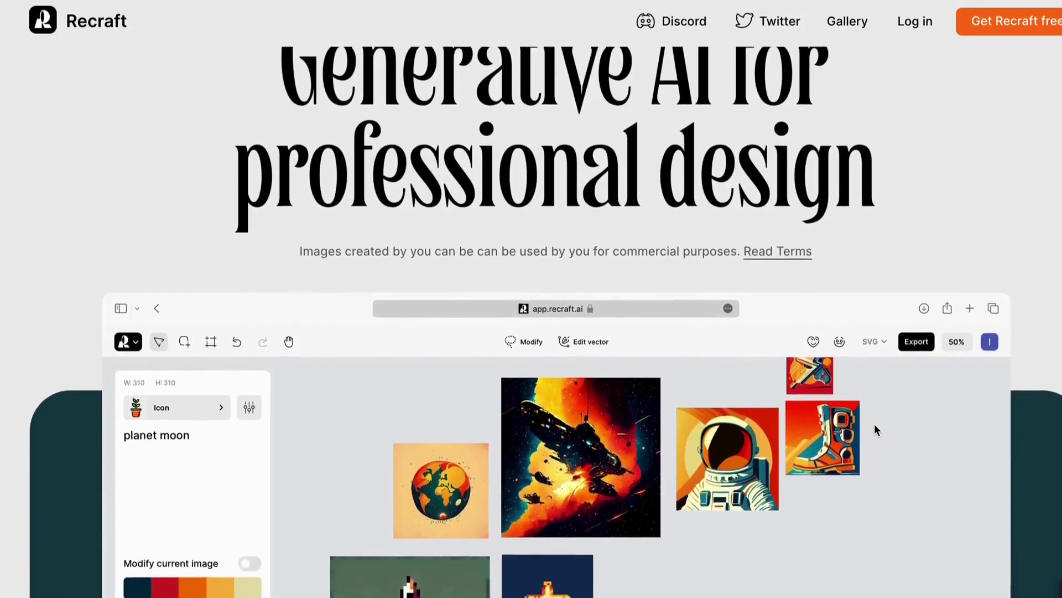
scroll(874, 424, down, 10)
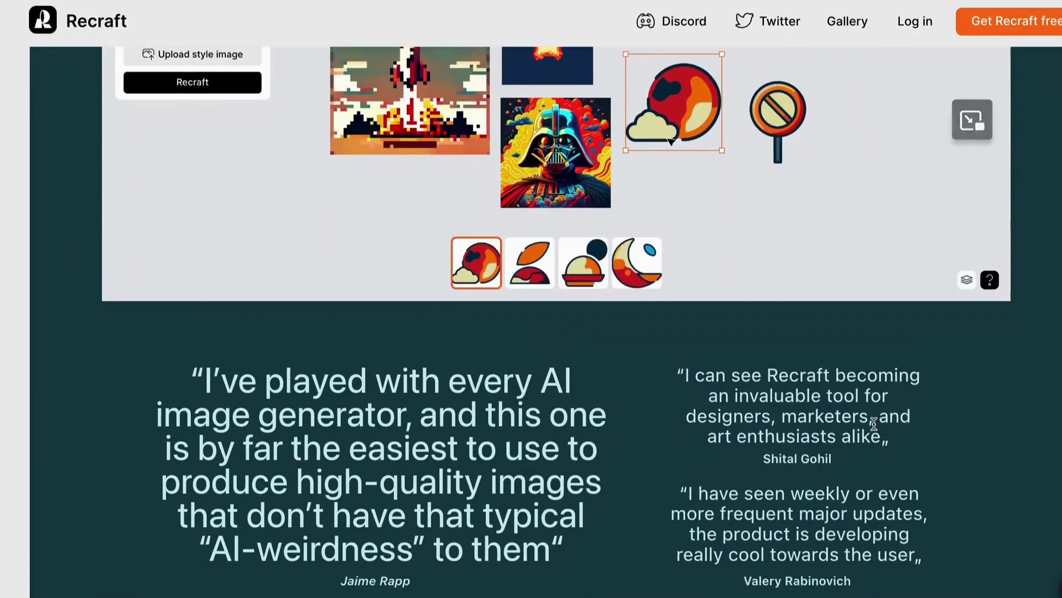
scroll(875, 424, down, 15)
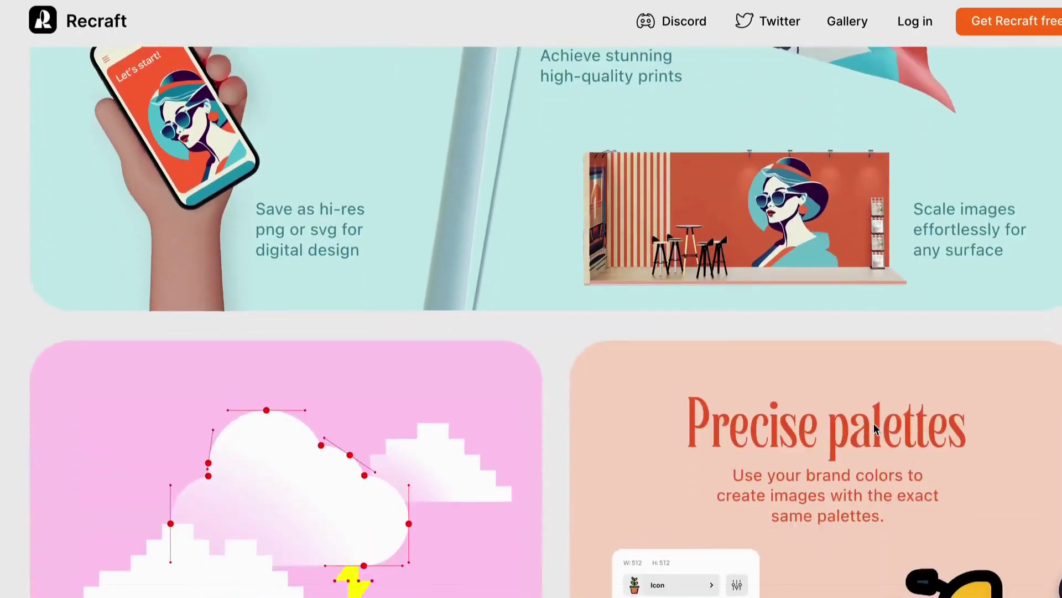
scroll(874, 423, down, 10)
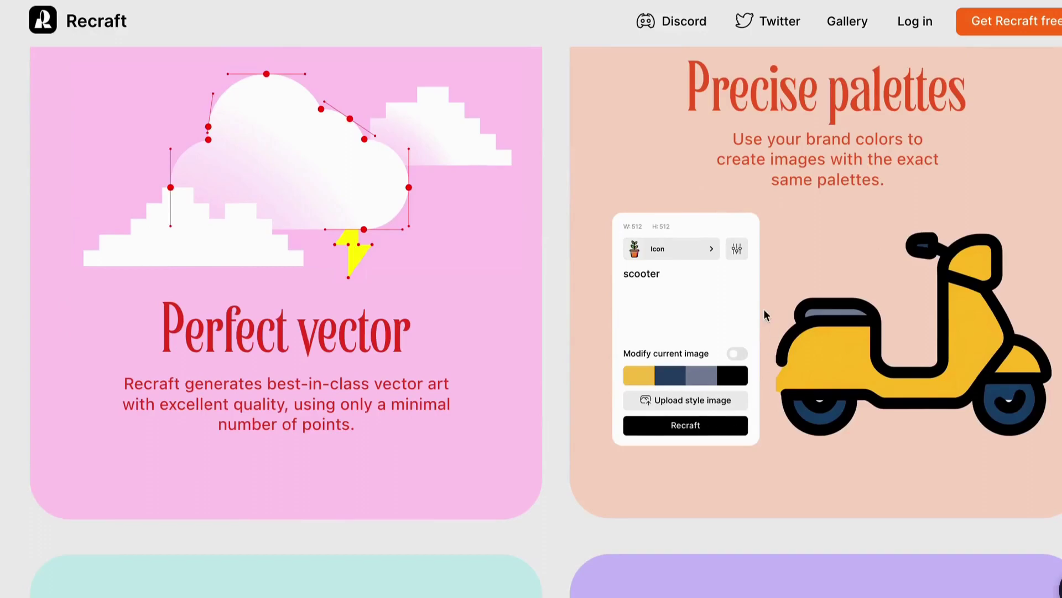
scroll(761, 311, down, 12)
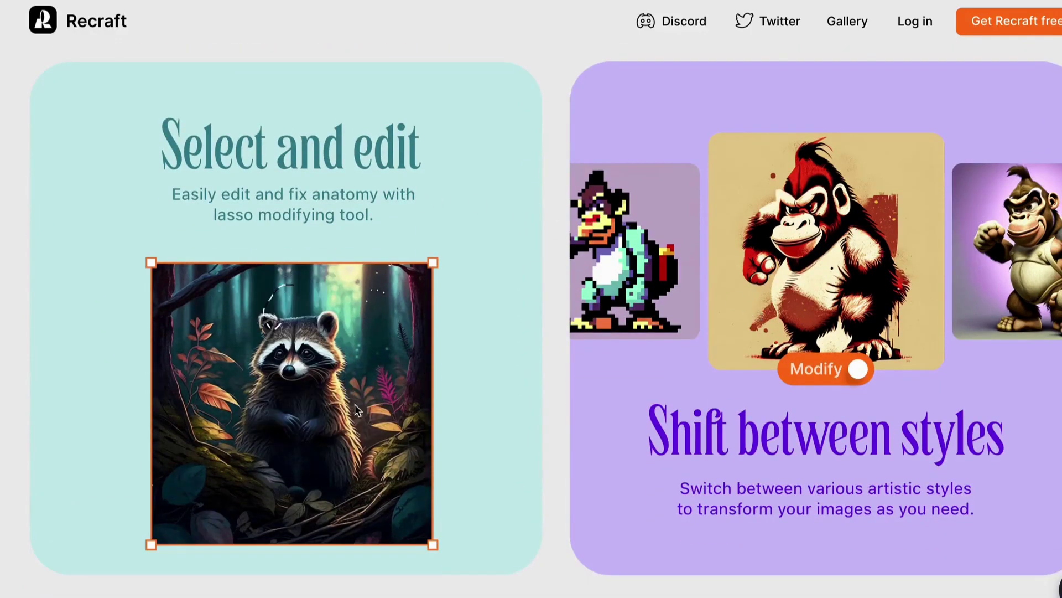
scroll(487, 429, down, 12)
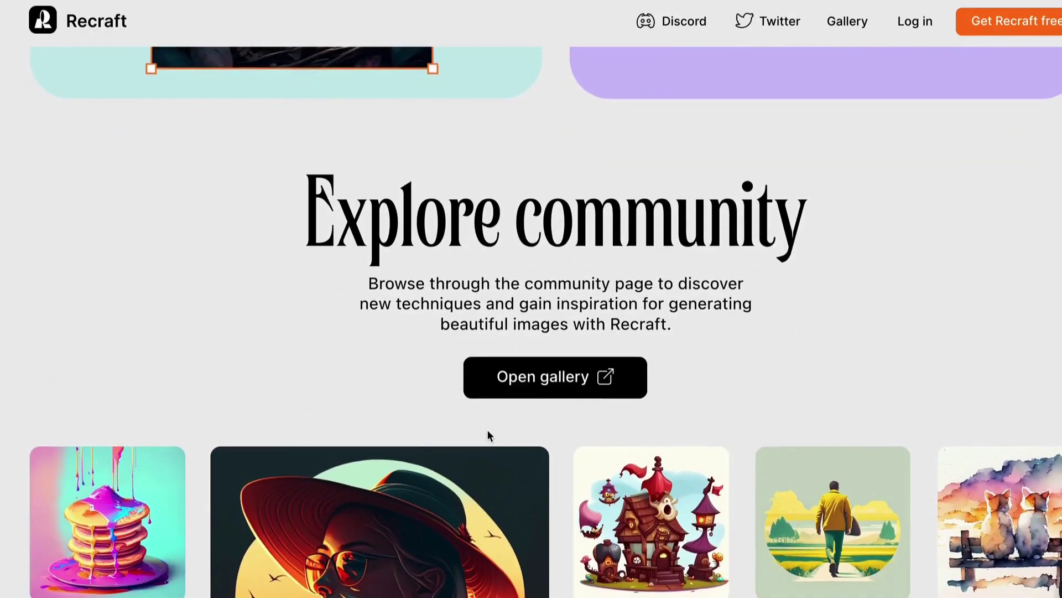
scroll(487, 430, down, 7)
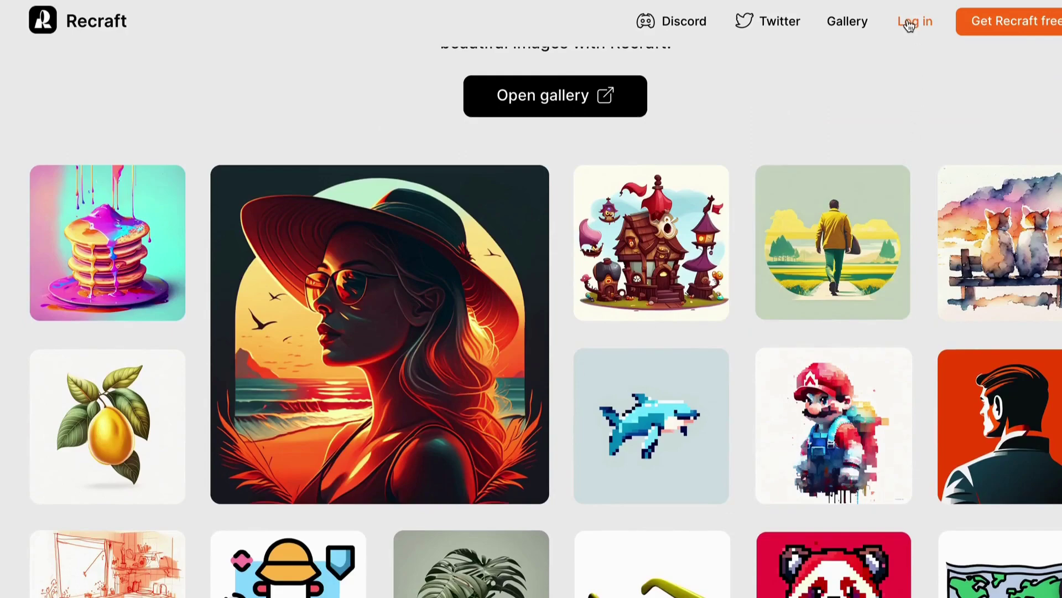
click(909, 25)
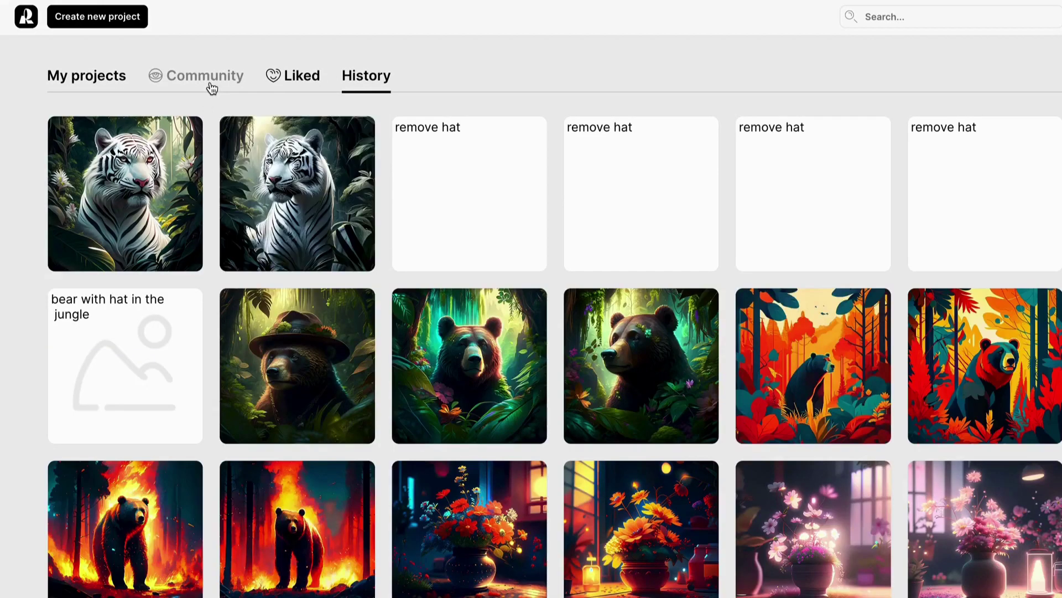
- Browse the Community gallery of shared images and scroll back to the top
click(207, 86)
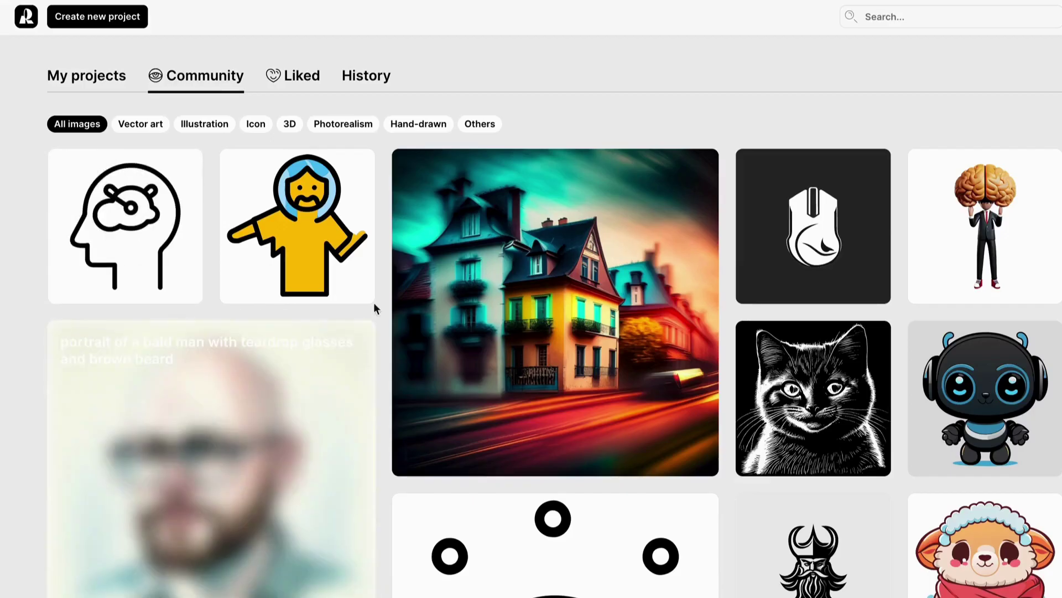
scroll(380, 339, down, 10)
scroll(378, 334, down, 10)
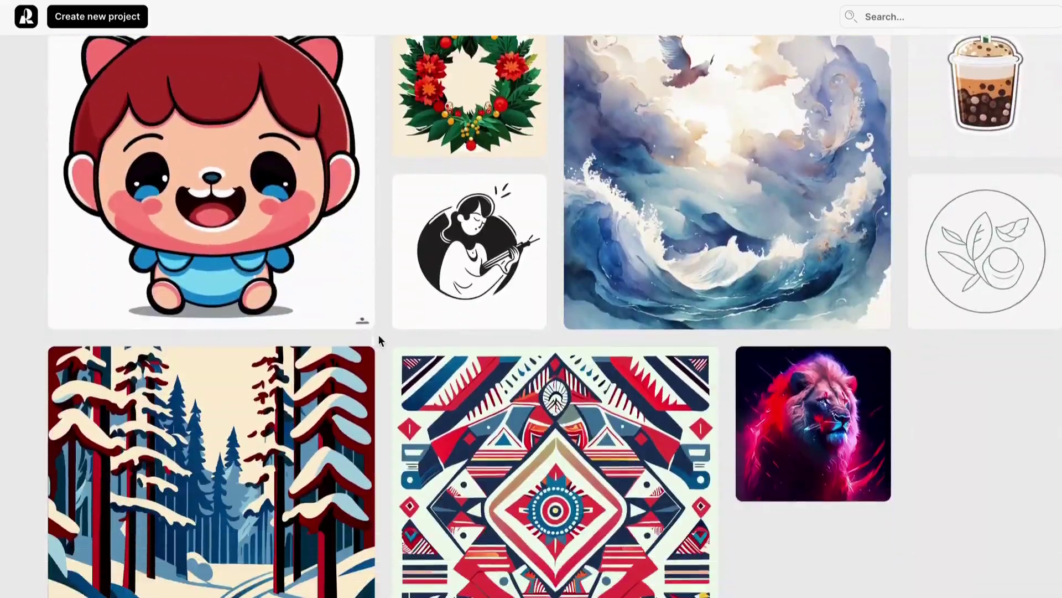
scroll(378, 335, up, 20)
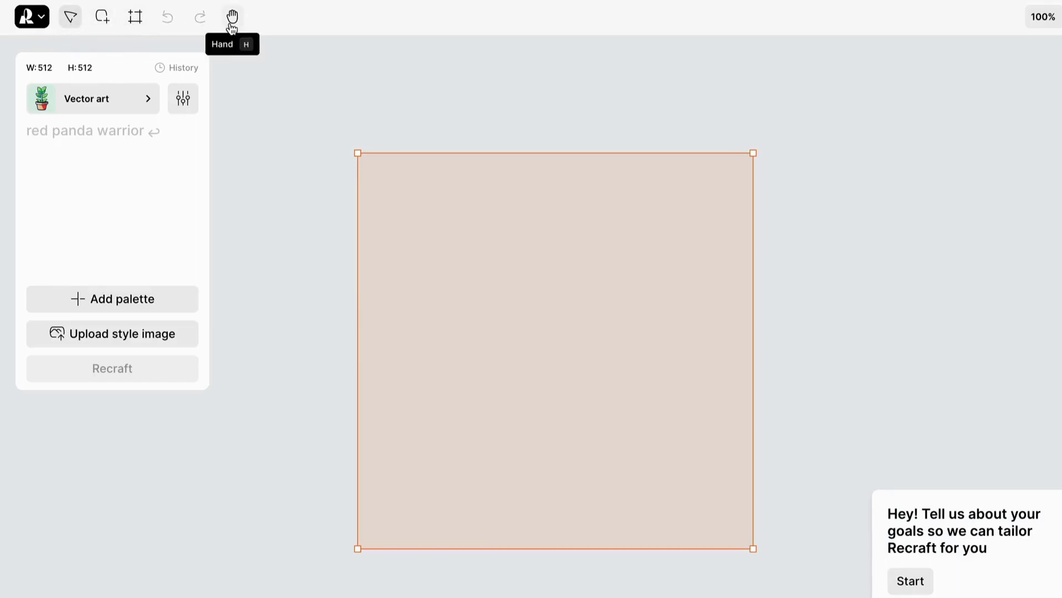
- Drag the empty 512 × 512 frame slightly upward on the canvas
drag(422, 257, 418, 227)
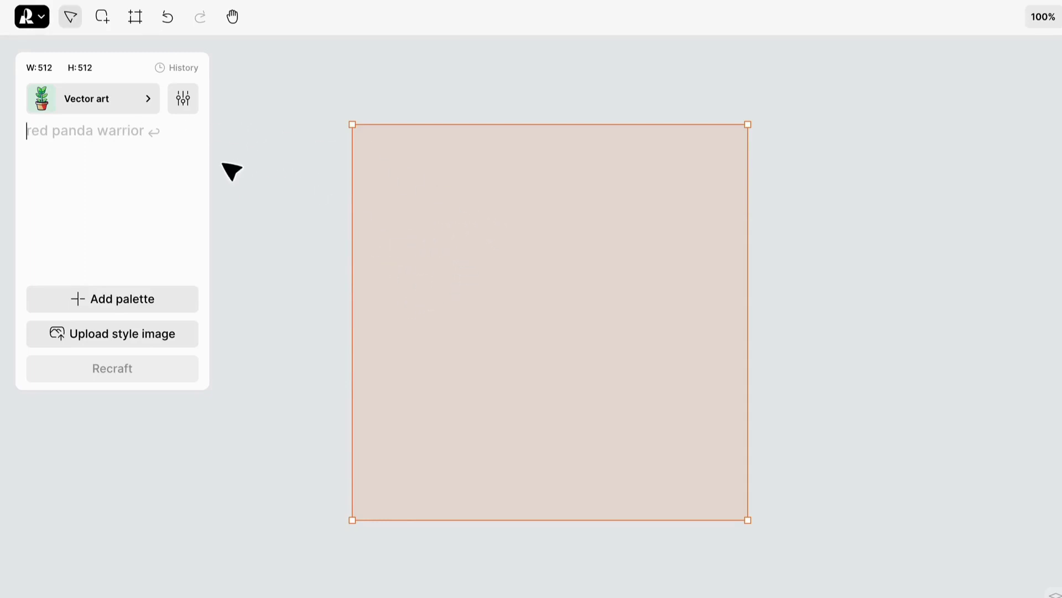
- Browse the Illustration, Icon, 3D and Photorealism styles, settling back on Vector art
click(100, 105)
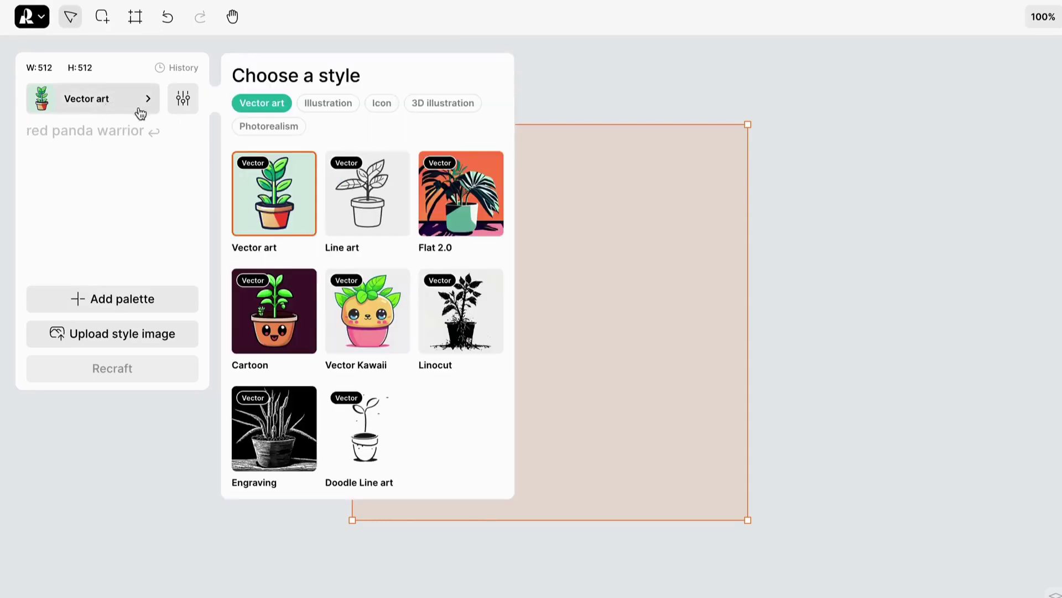
click(315, 107)
click(384, 109)
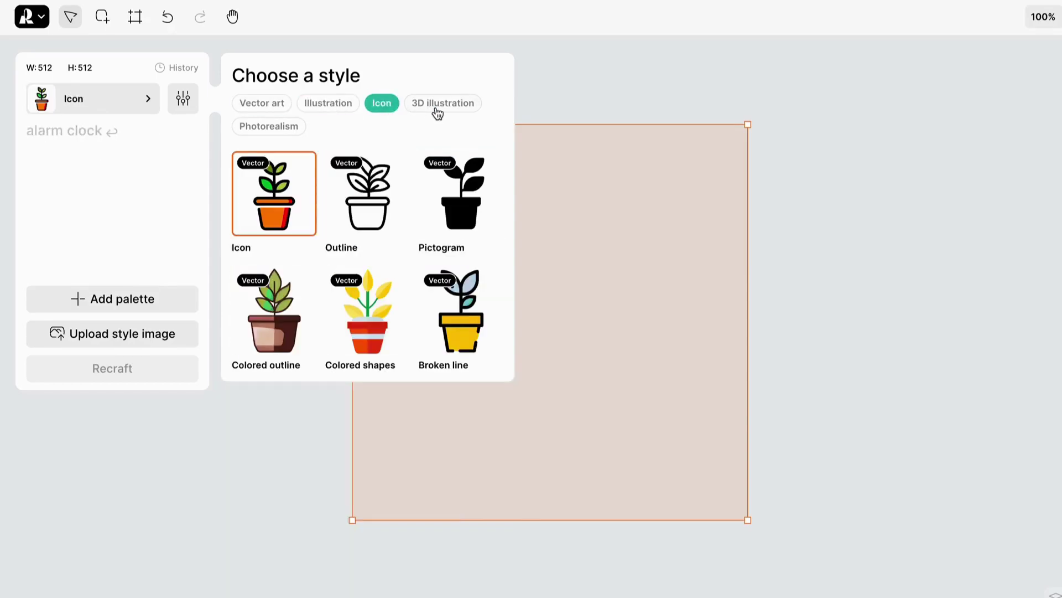
click(436, 110)
click(289, 128)
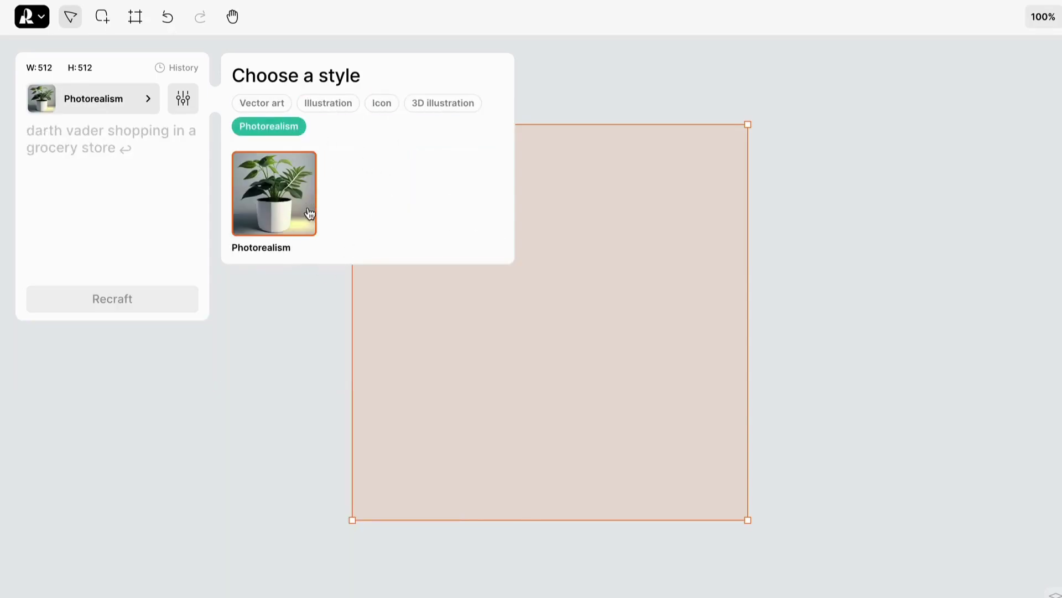
click(271, 106)
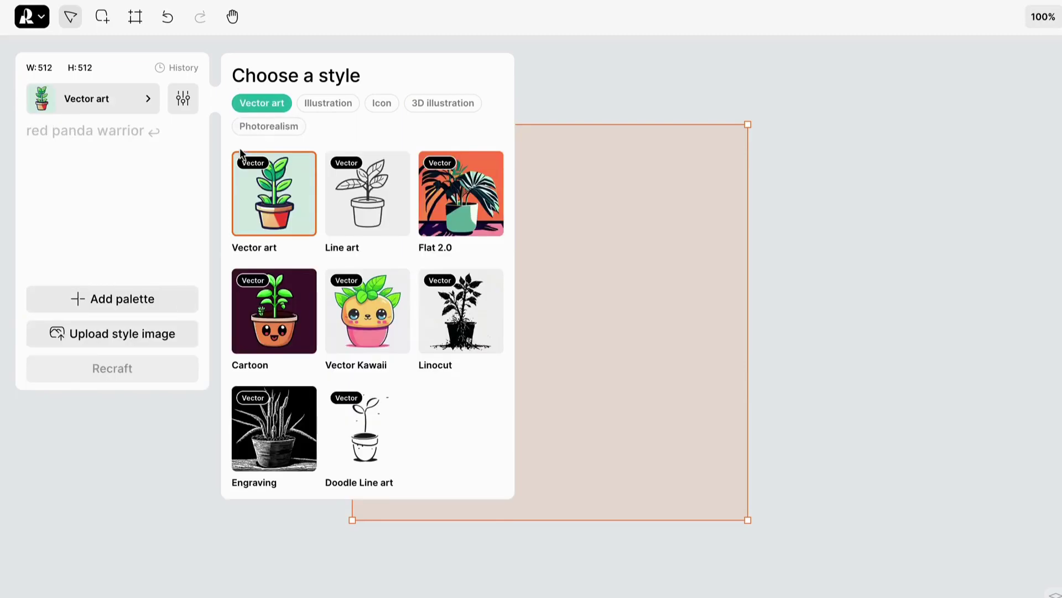
- Generate vector-art images from the prompt 'bus'
click(146, 135)
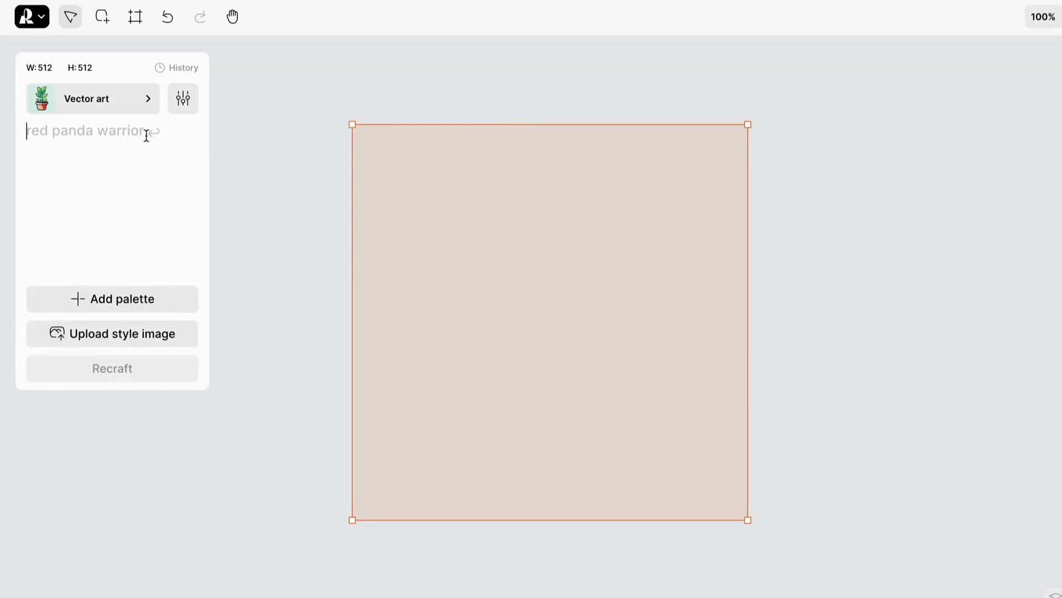
text(bus)
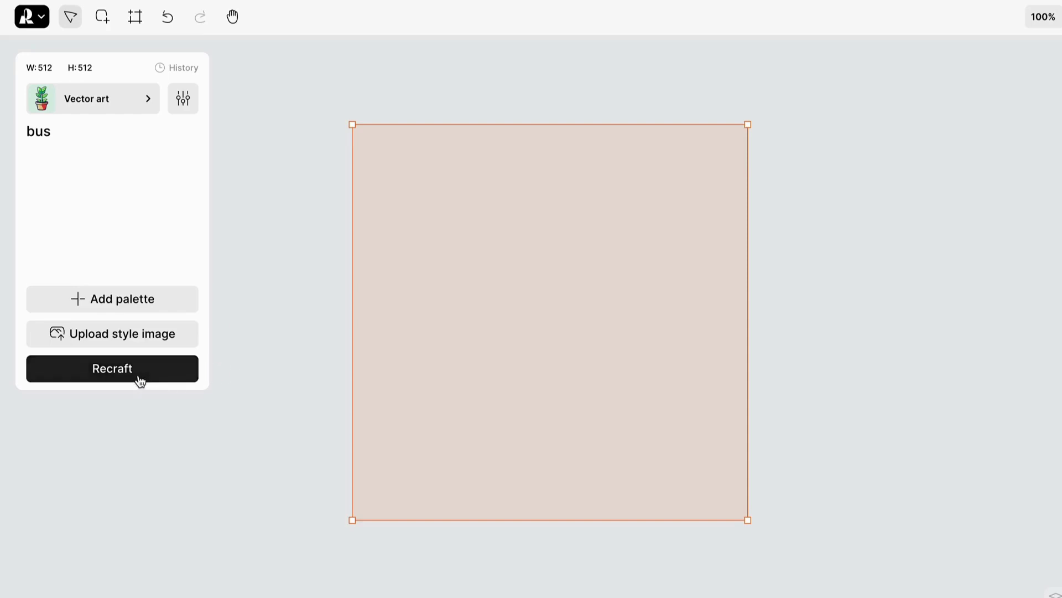
click(138, 378)
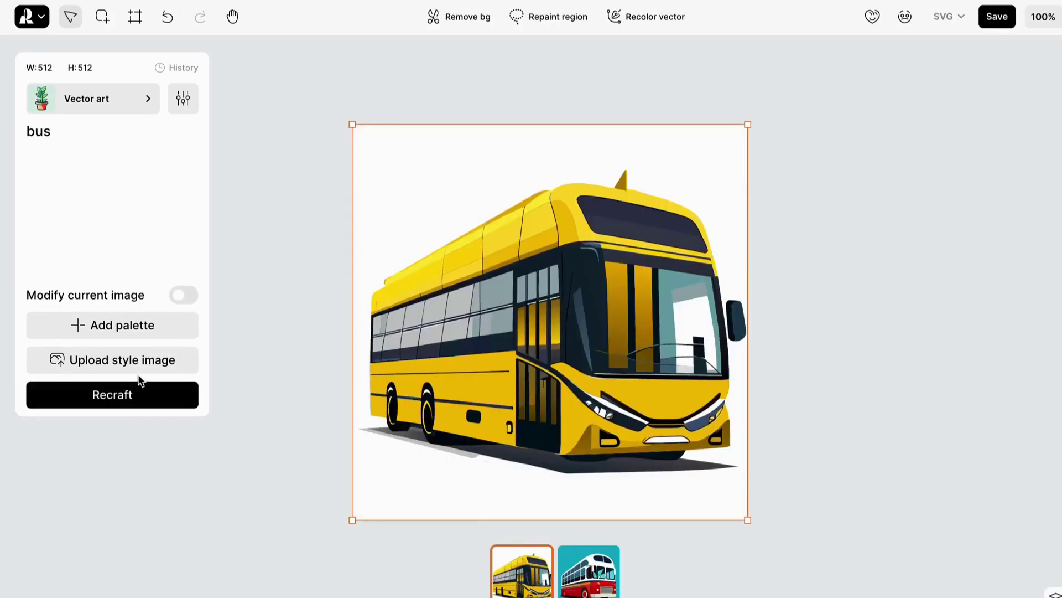
- Compare the red and yellow bus variants, keeping the yellow bus
click(586, 592)
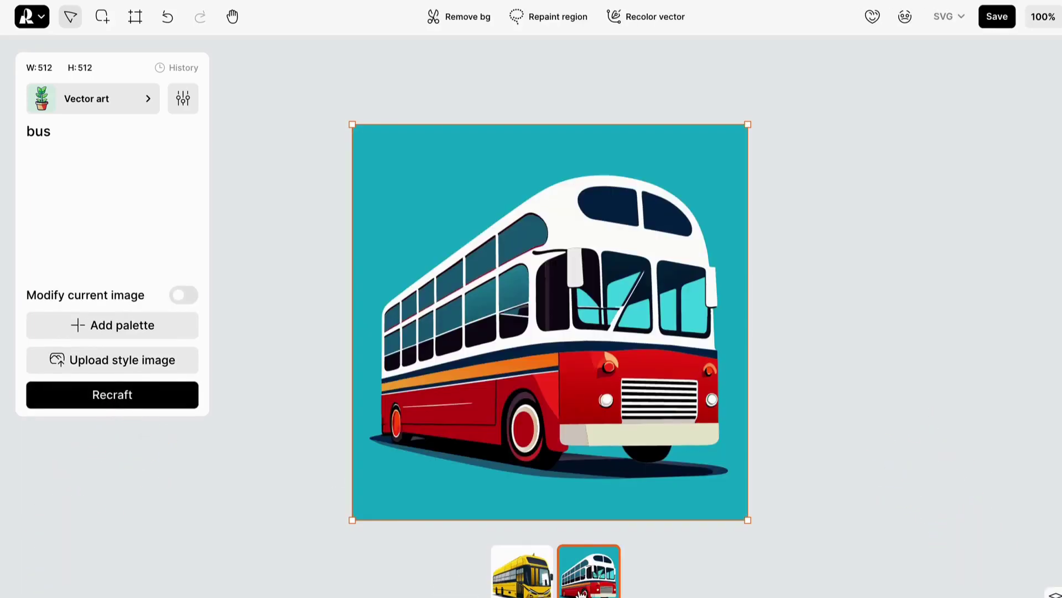
click(549, 592)
click(562, 592)
click(545, 592)
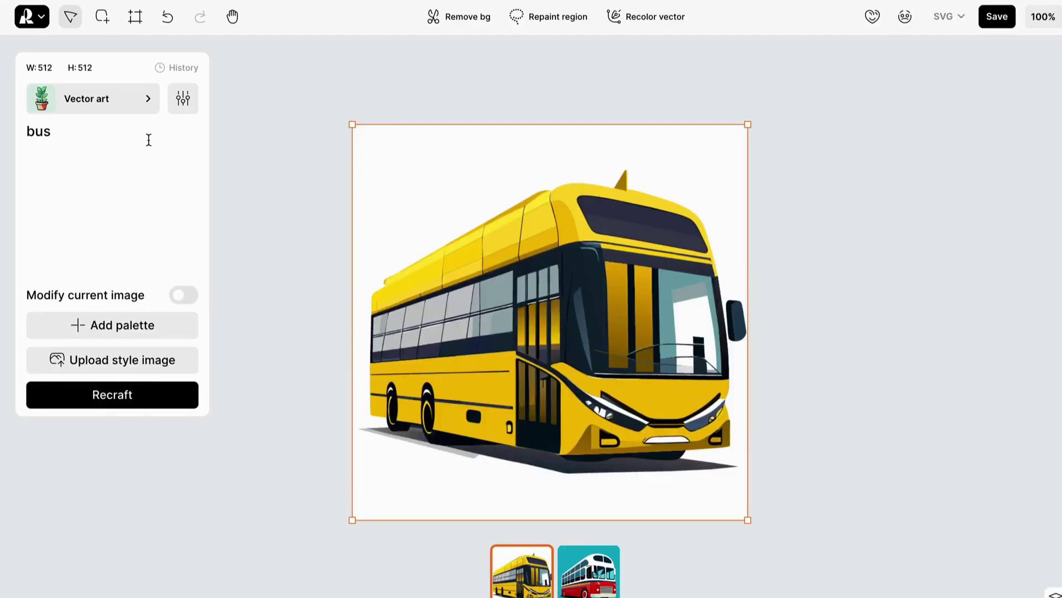
- Switch to the Outline icon style and change the prompt to 'bicycle'
click(115, 108)
click(382, 105)
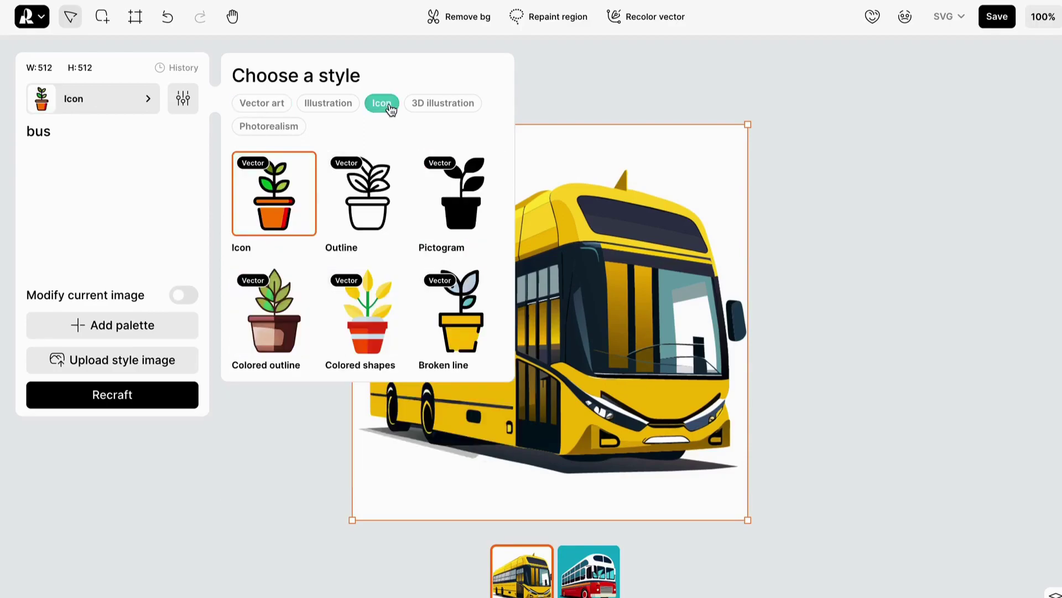
click(371, 198)
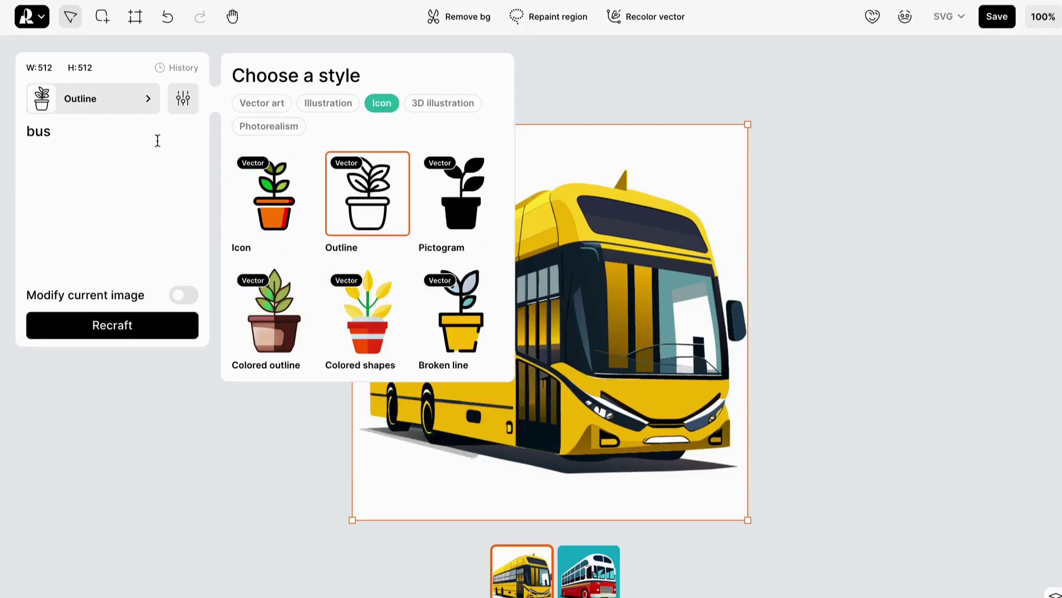
double_click(79, 131)
text(bicycle)
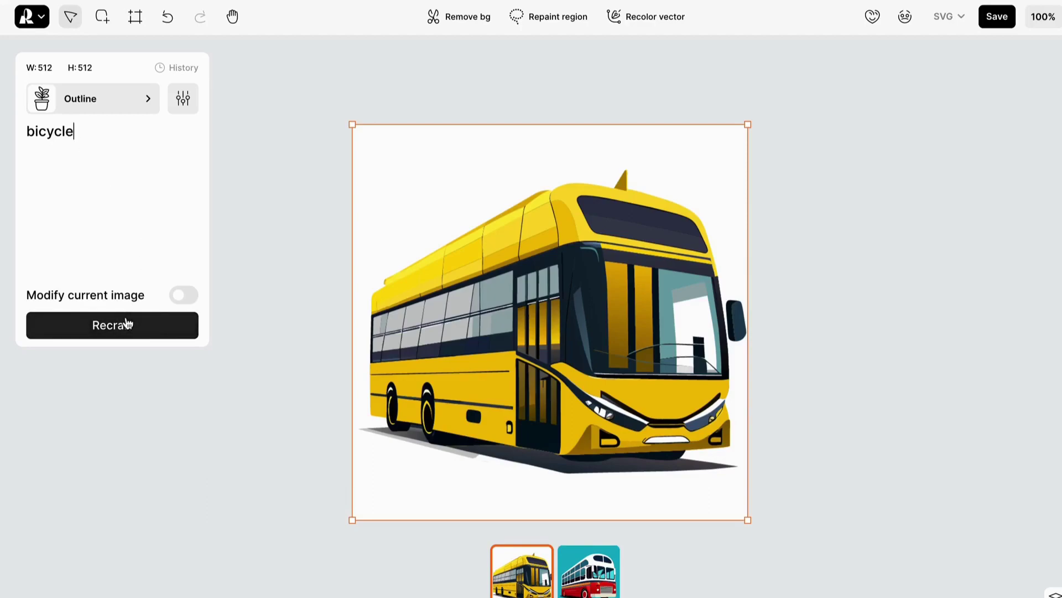
click(104, 16)
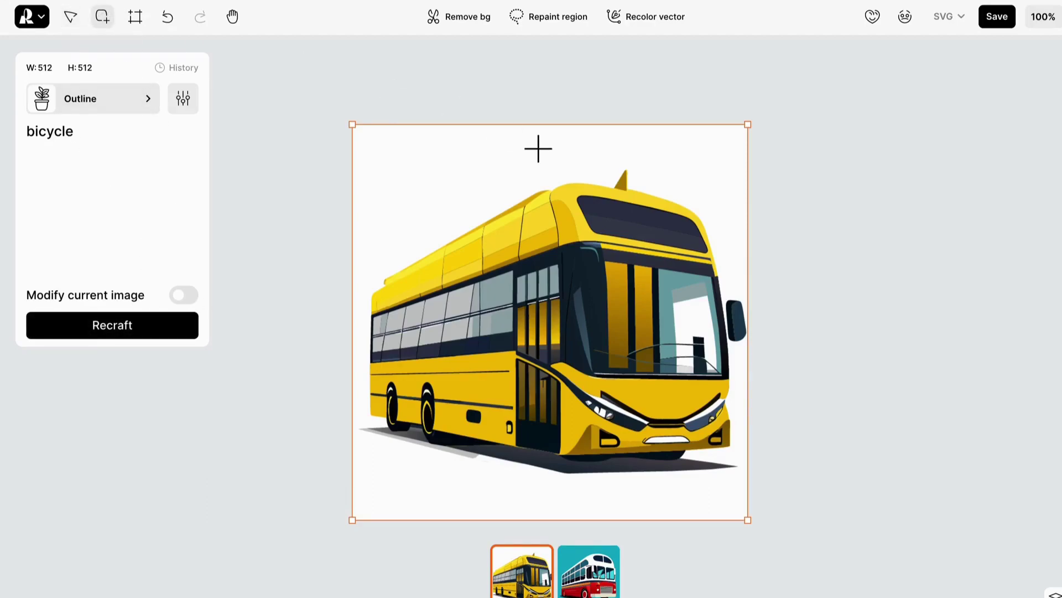
- Generate bicycle icons in a new frame right of the bus, shrinking the bus beside it
drag(794, 174, 1008, 384)
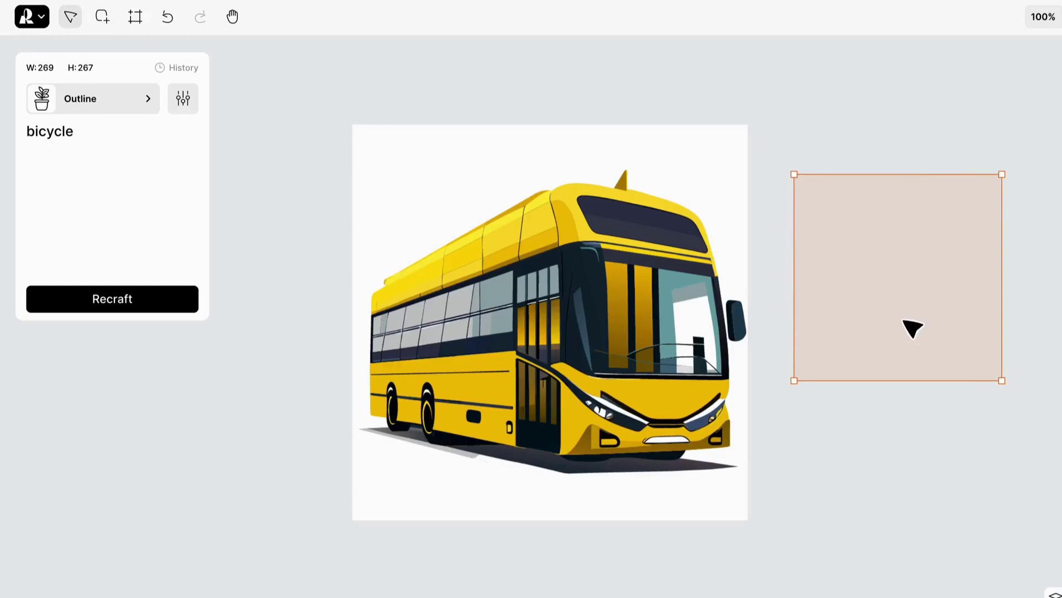
click(164, 308)
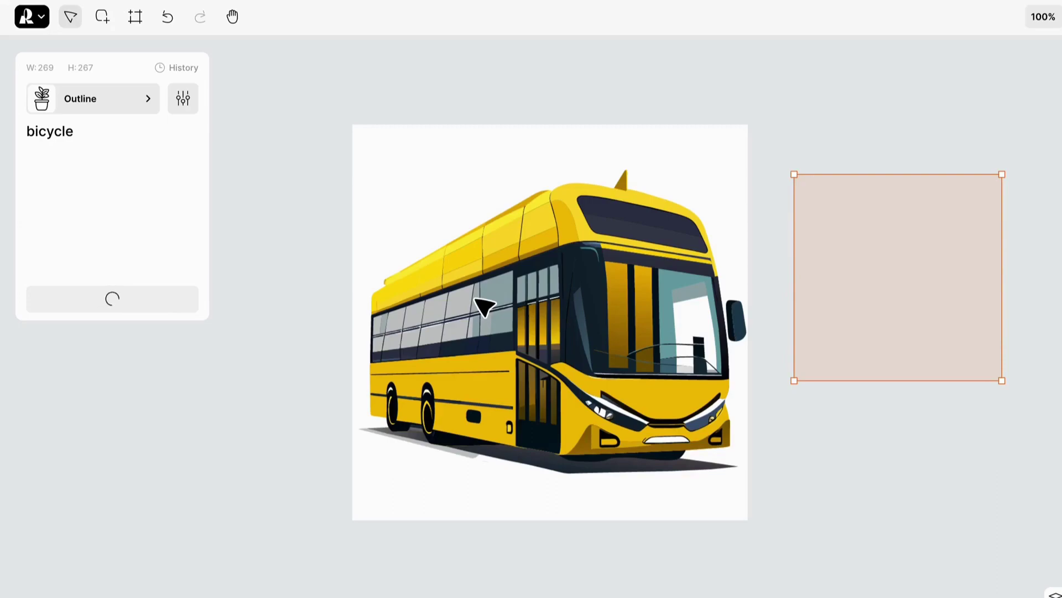
click(476, 299)
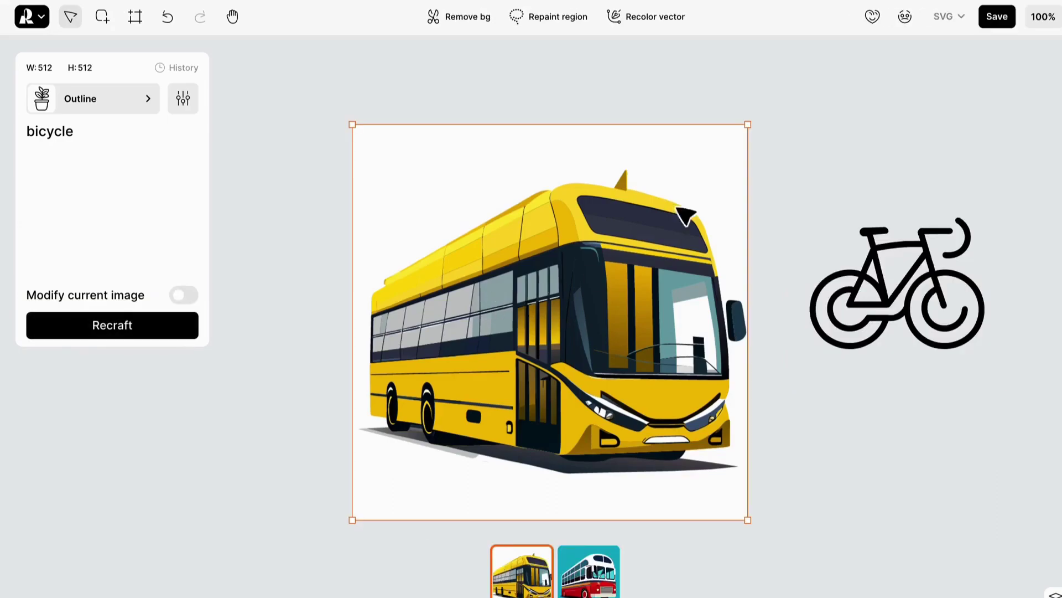
drag(751, 528, 446, 265)
drag(934, 301, 785, 263)
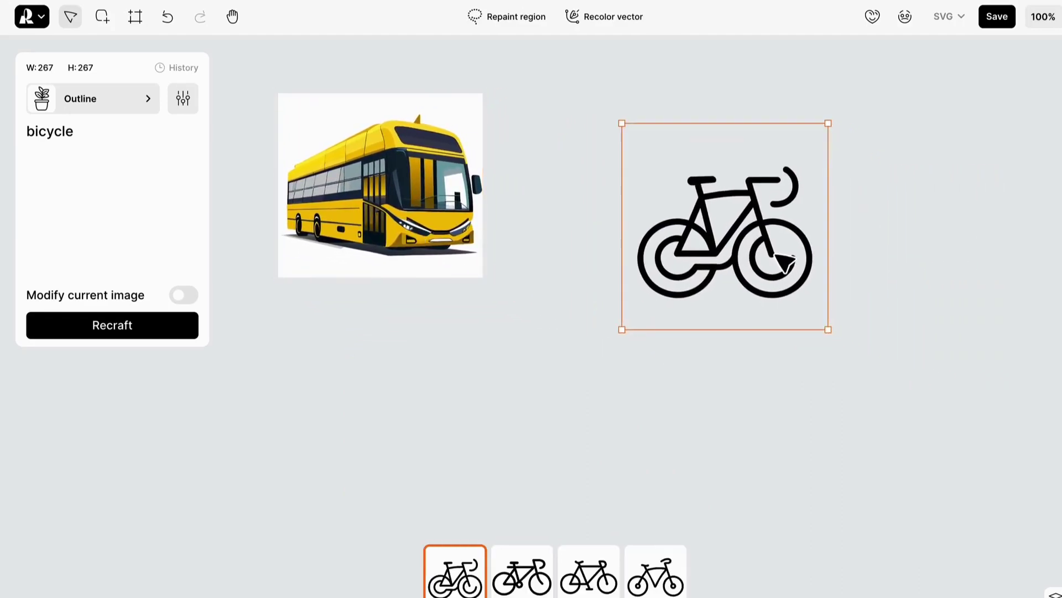
- Compare the four bicycle variants and keep the second road-bike one
click(527, 578)
click(590, 583)
click(661, 581)
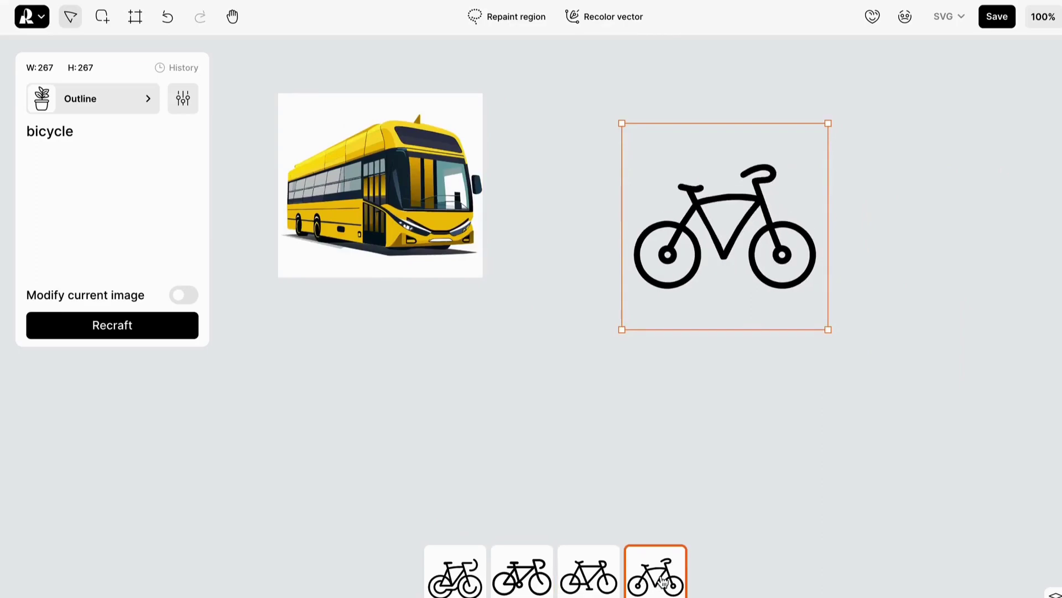
click(466, 580)
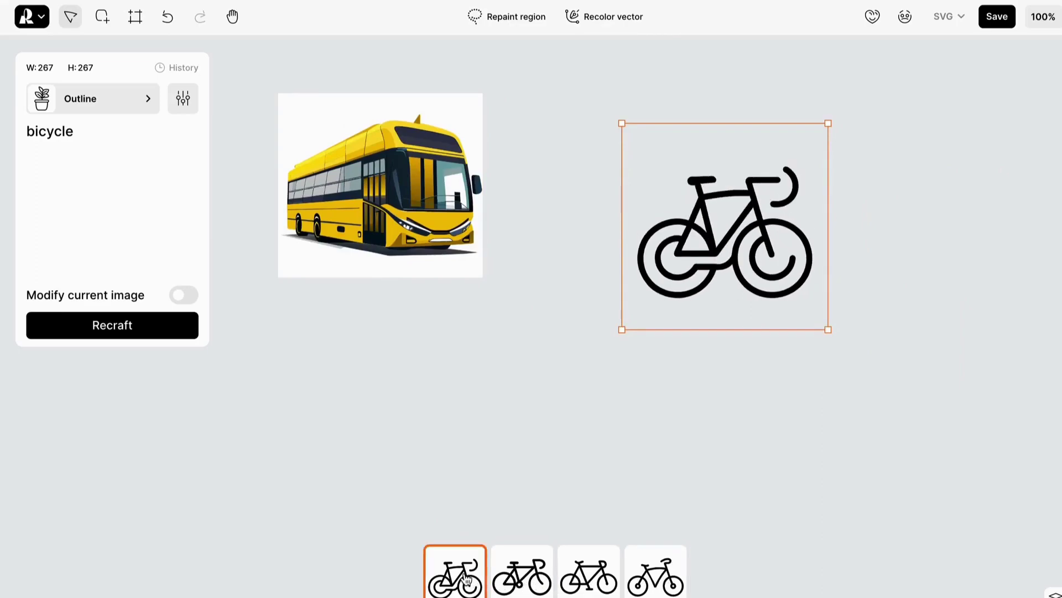
click(529, 582)
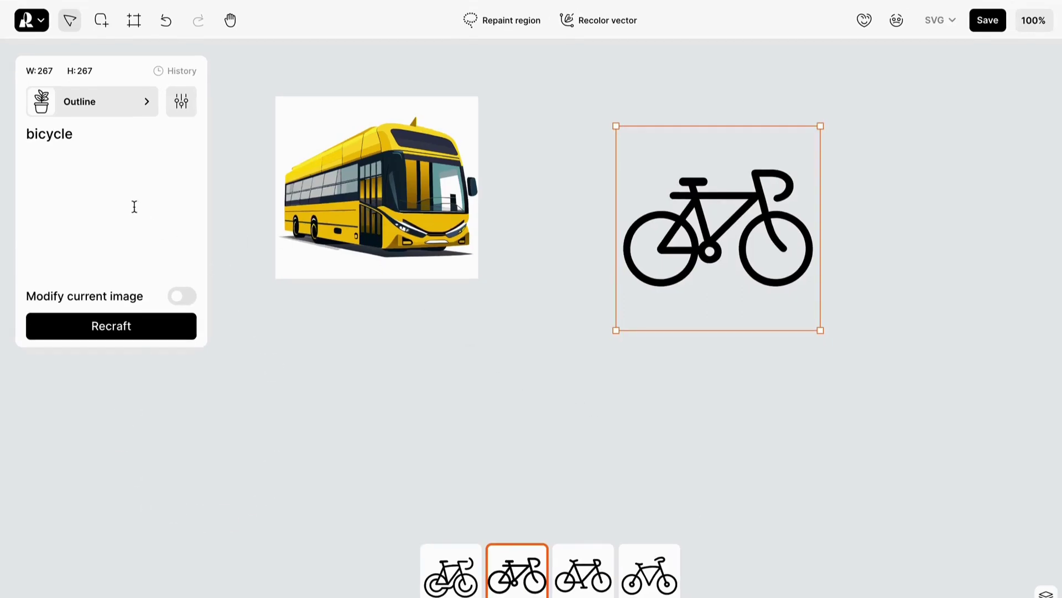
- Change the image style to Illustration > Glow
click(114, 108)
click(422, 107)
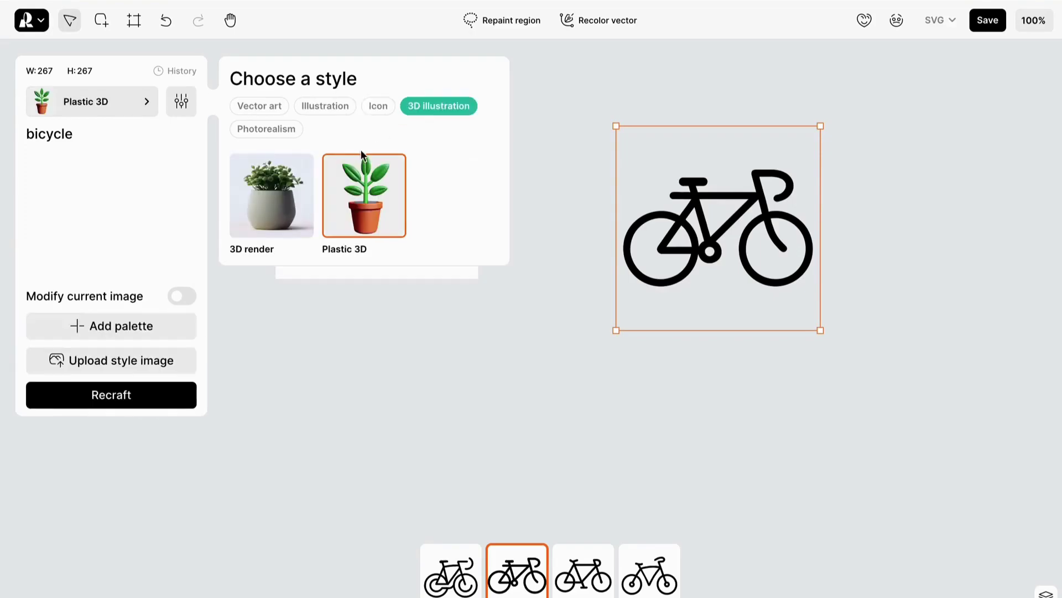
click(324, 106)
click(466, 225)
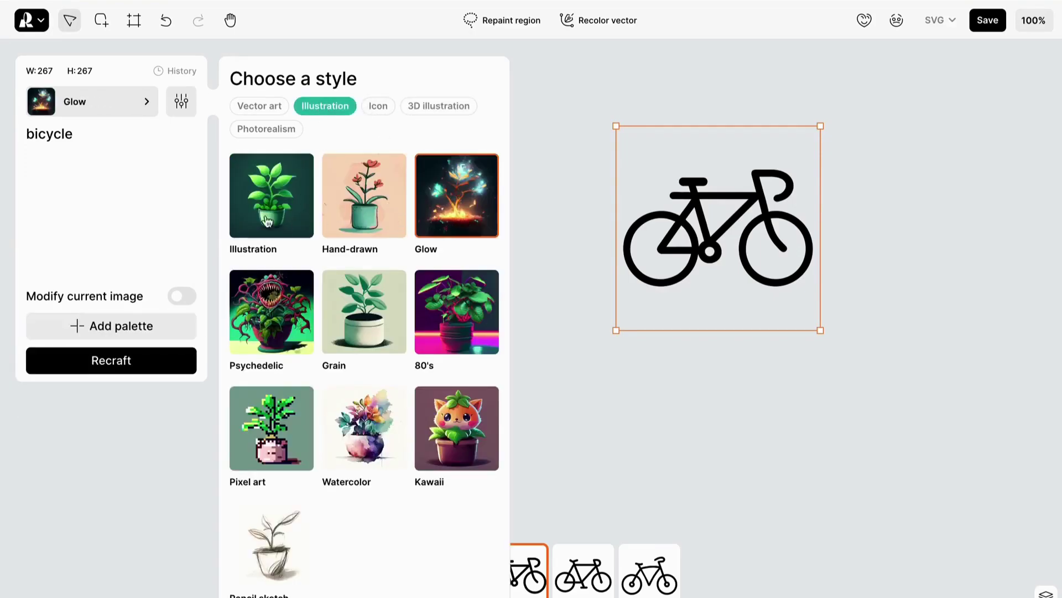
- Replace the prompt with 'white tiger in jungle' and generate it
triple_click(95, 140)
text(white tiger)
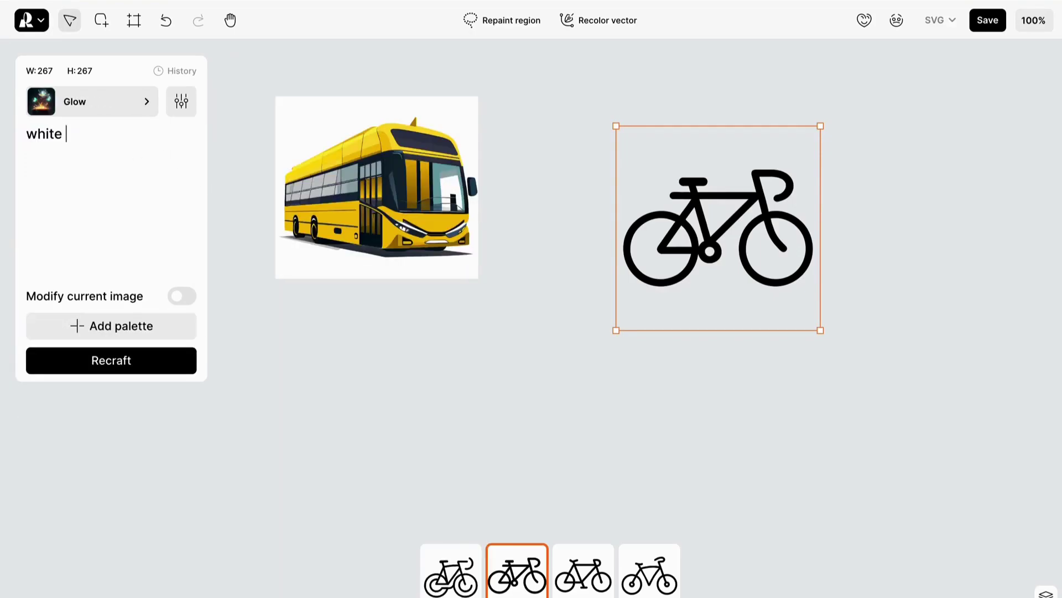
text( in h)
key(BackSpace)
text(jungle)
key(Return)
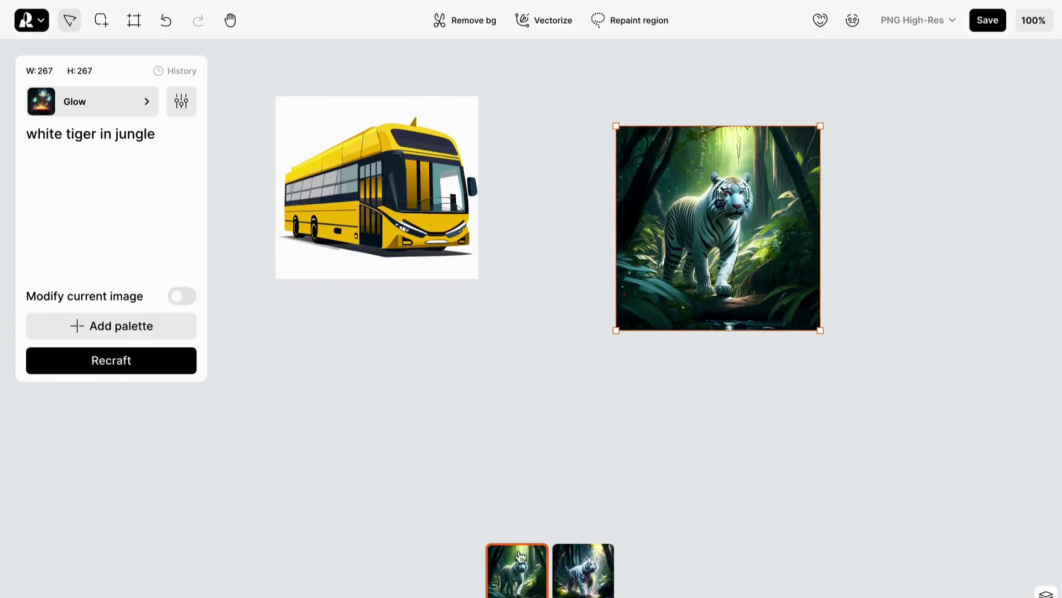
- Keep the first tiger variant, enlarge it to 452 × 430, and align its top with the bus
click(567, 570)
click(528, 587)
drag(615, 339, 481, 461)
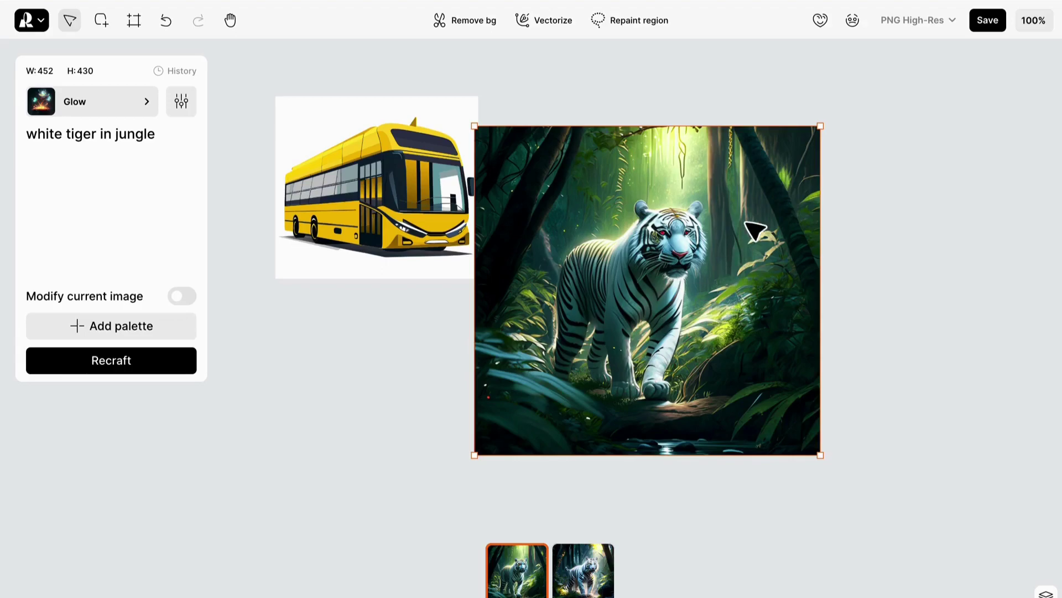
drag(684, 271, 740, 245)
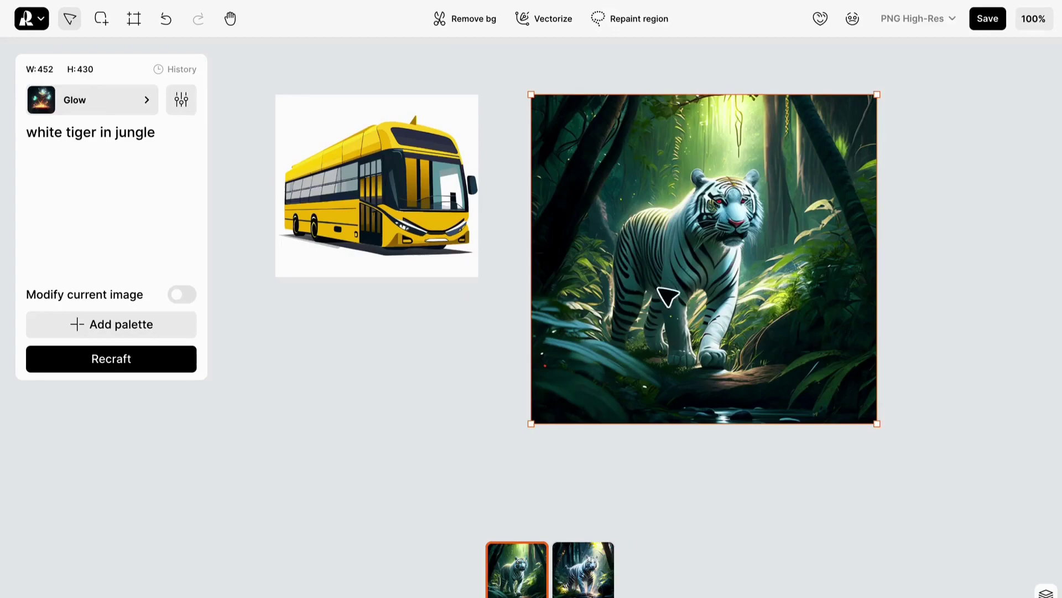
- Open and close the colour palette options, then select the tiger image
click(126, 330)
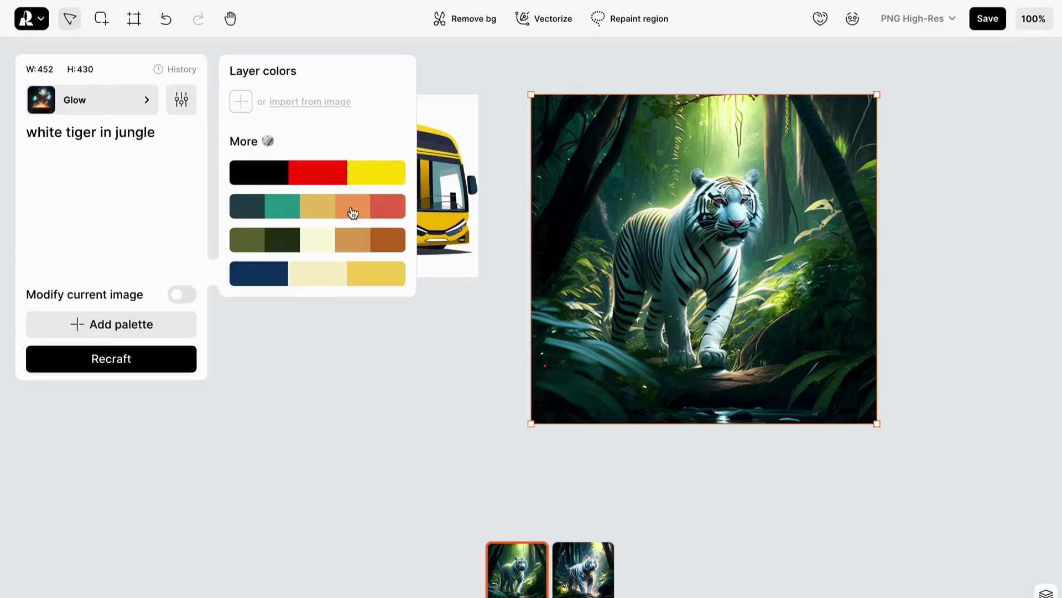
click(420, 295)
click(426, 147)
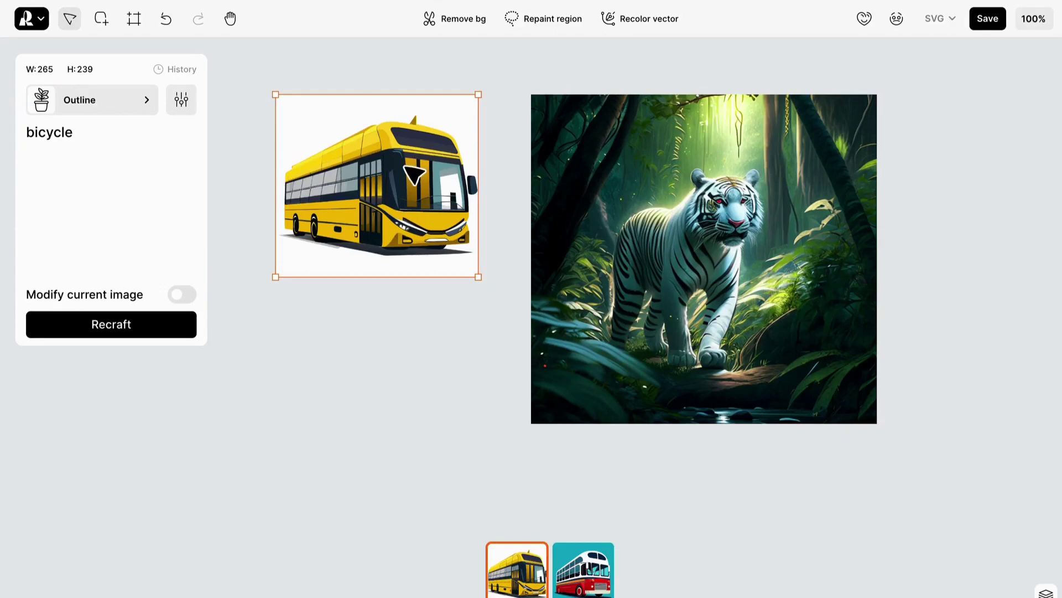
click(323, 353)
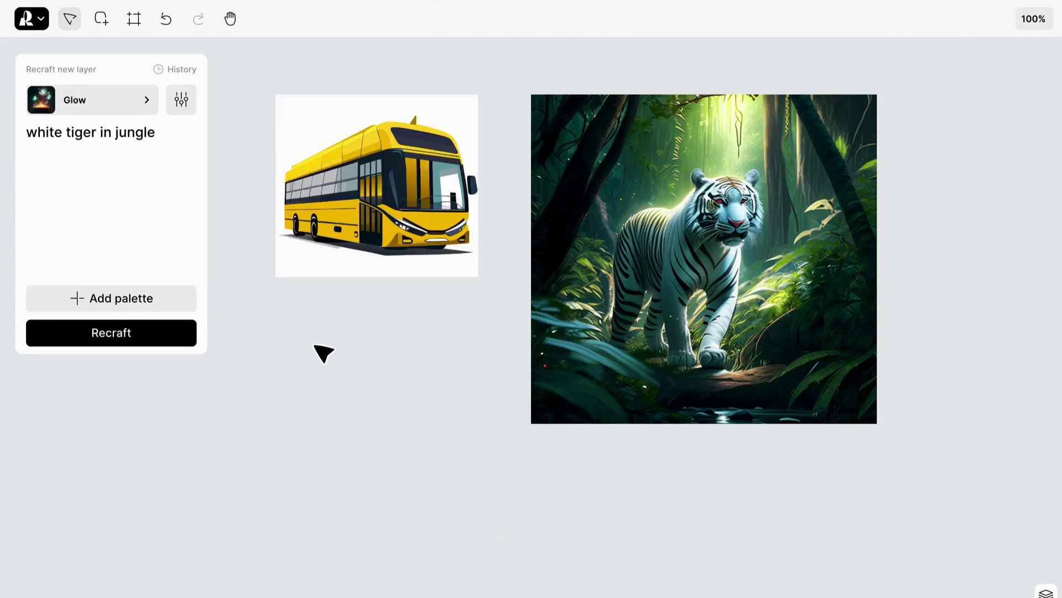
click(151, 304)
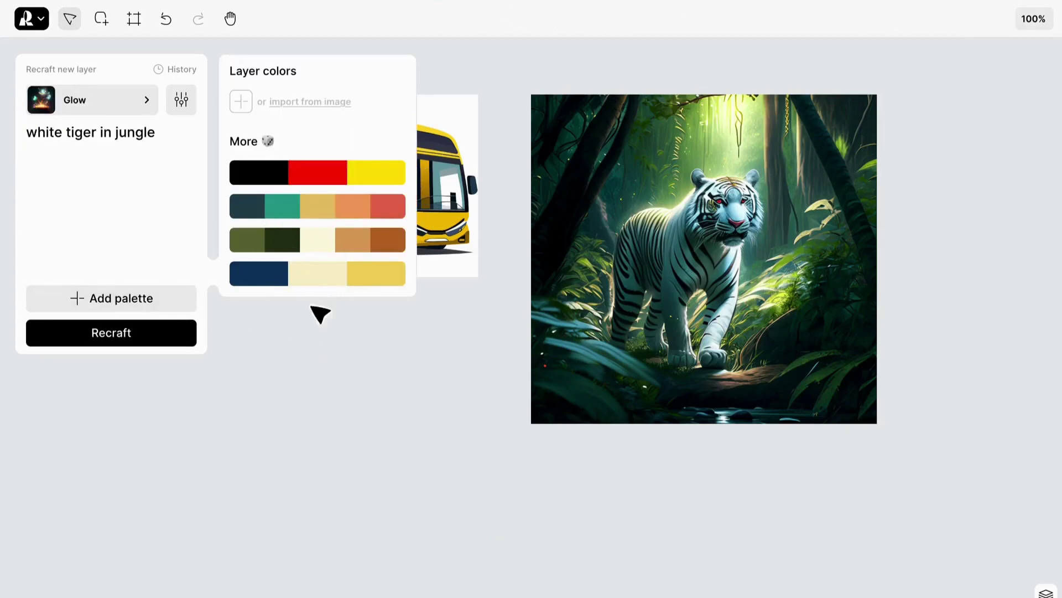
click(343, 396)
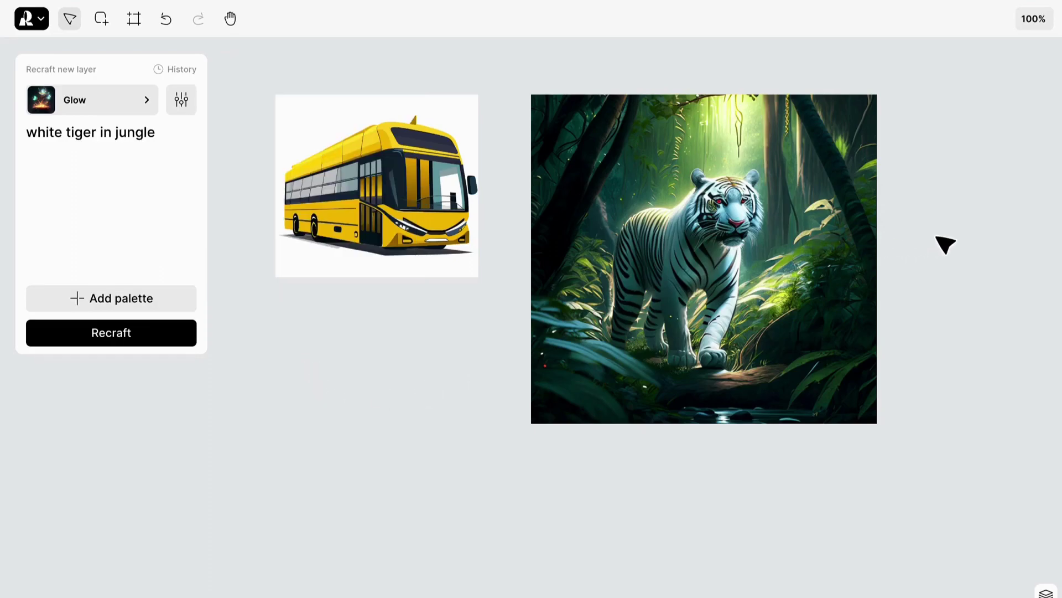
click(844, 215)
- Download the tiger image, checking the list of export formats
click(976, 28)
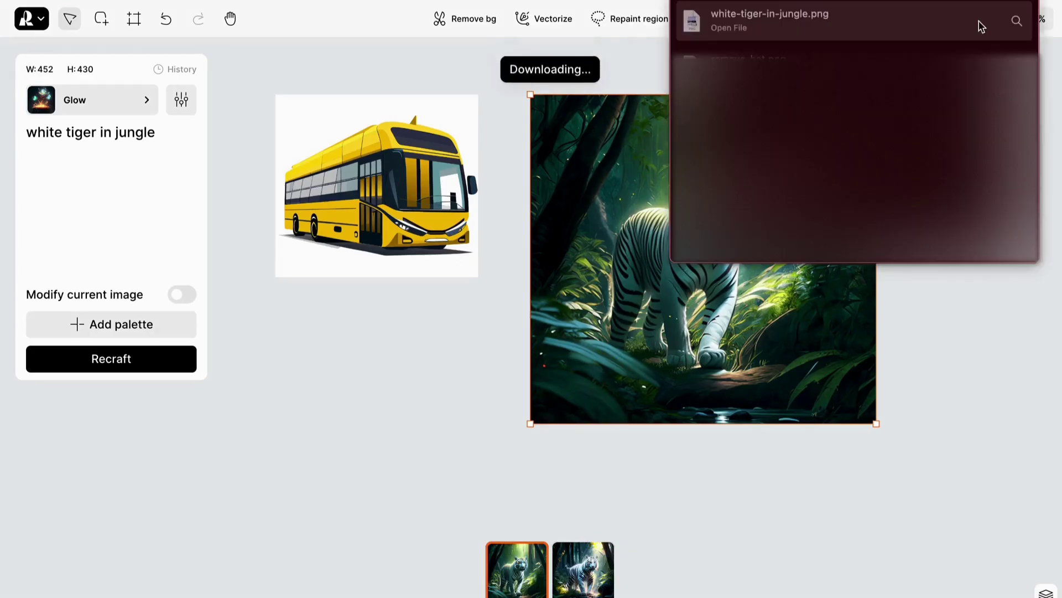
click(912, 22)
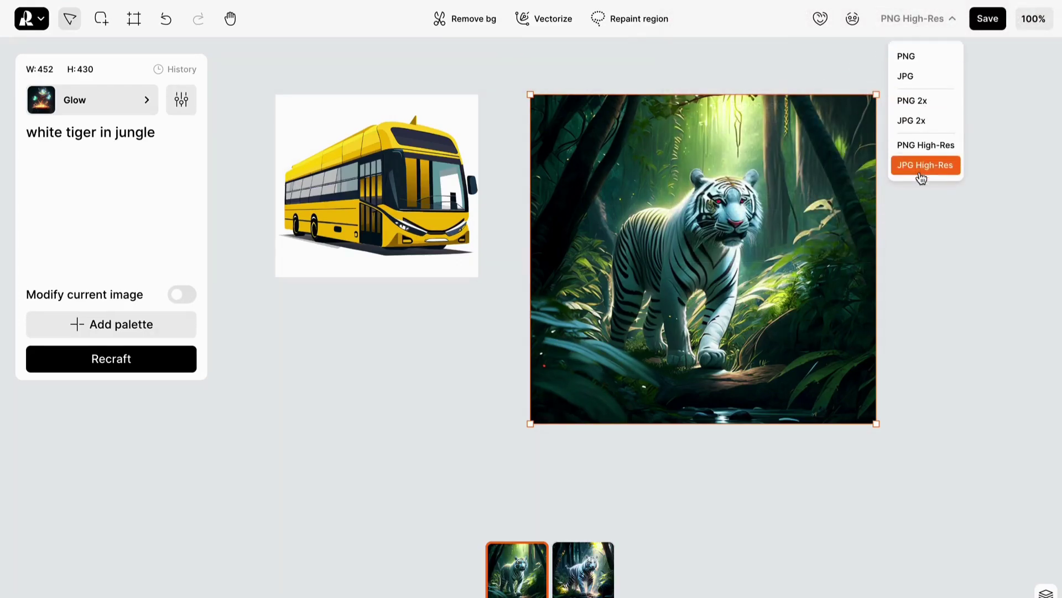
click(931, 213)
- Shrink the tiger to about 249 × 245 and move it closer to the bus
click(587, 103)
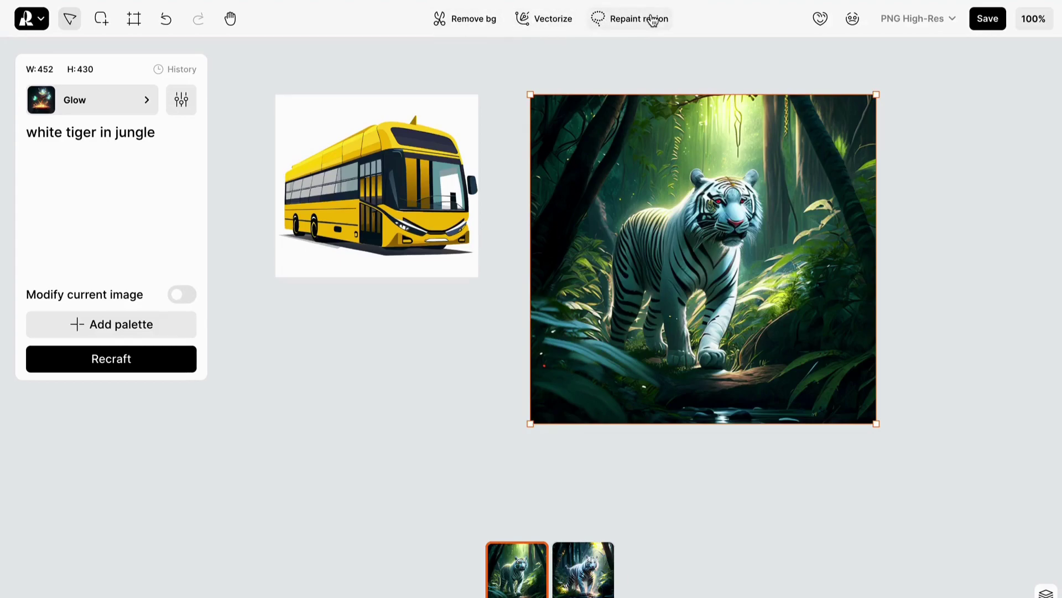
drag(626, 247, 615, 250)
drag(859, 427, 709, 291)
- Draw a new empty frame to the right of the tiger image
click(280, 90)
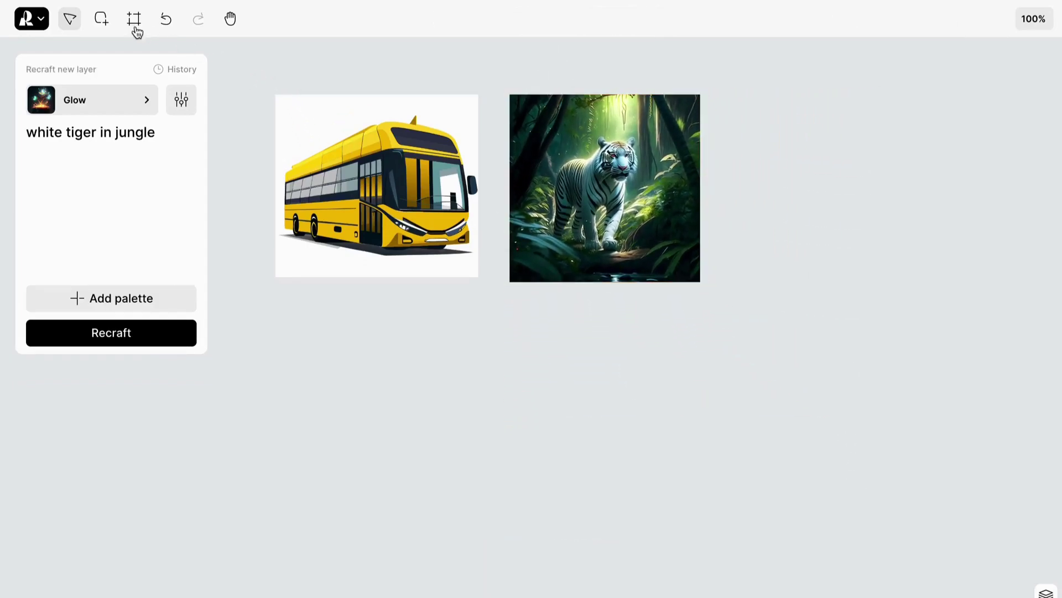
click(102, 20)
drag(799, 156, 962, 322)
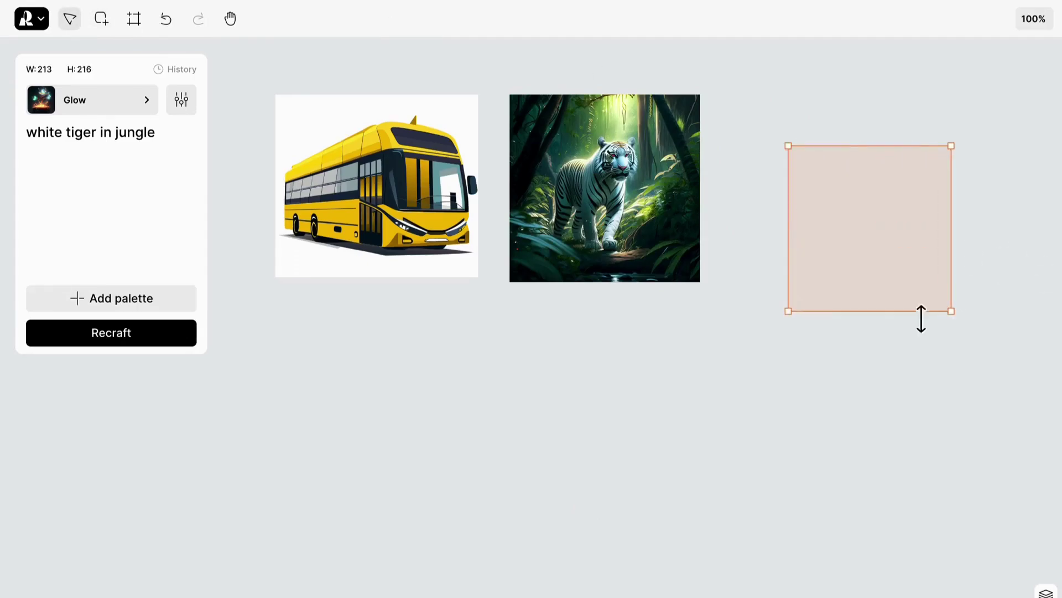
- Generate a 3D-render table in the new frame from the prompt 'table'
click(113, 101)
click(431, 104)
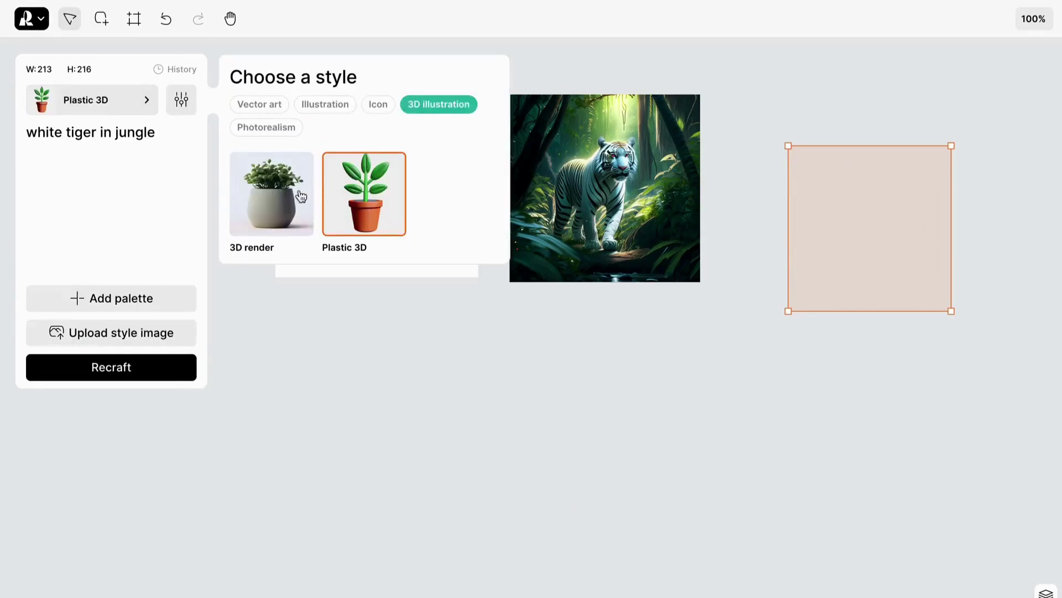
click(281, 200)
triple_click(84, 131)
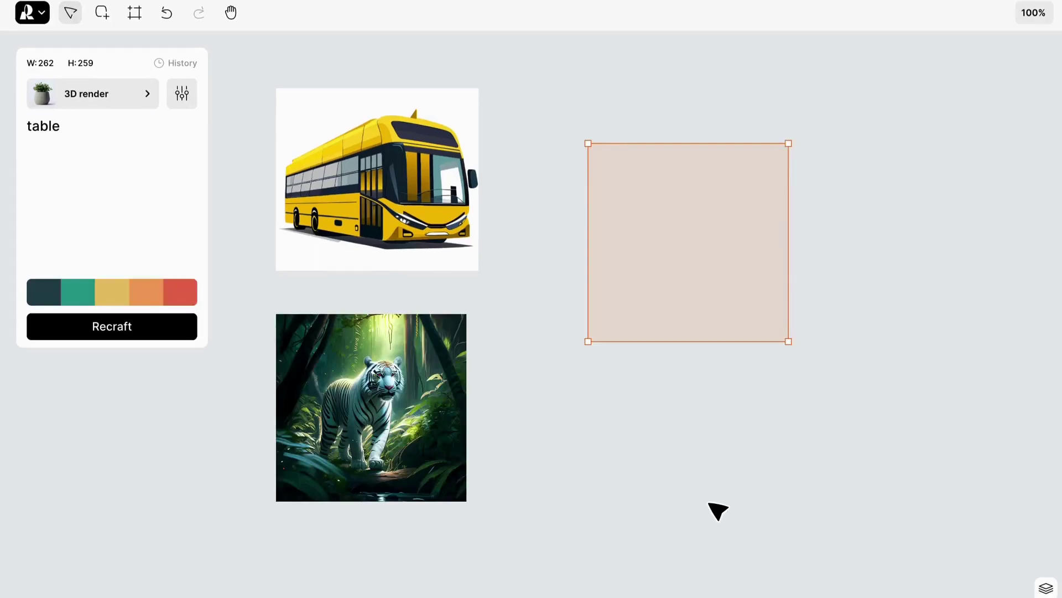
click(138, 334)
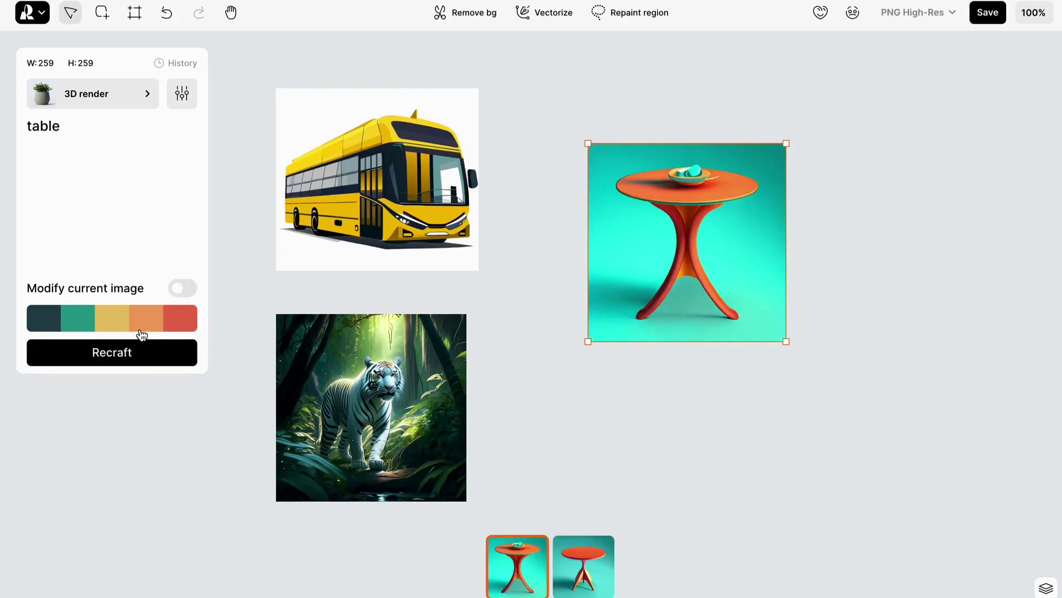
- Switch to the plain round-topped second table variant and start region repainting
click(581, 586)
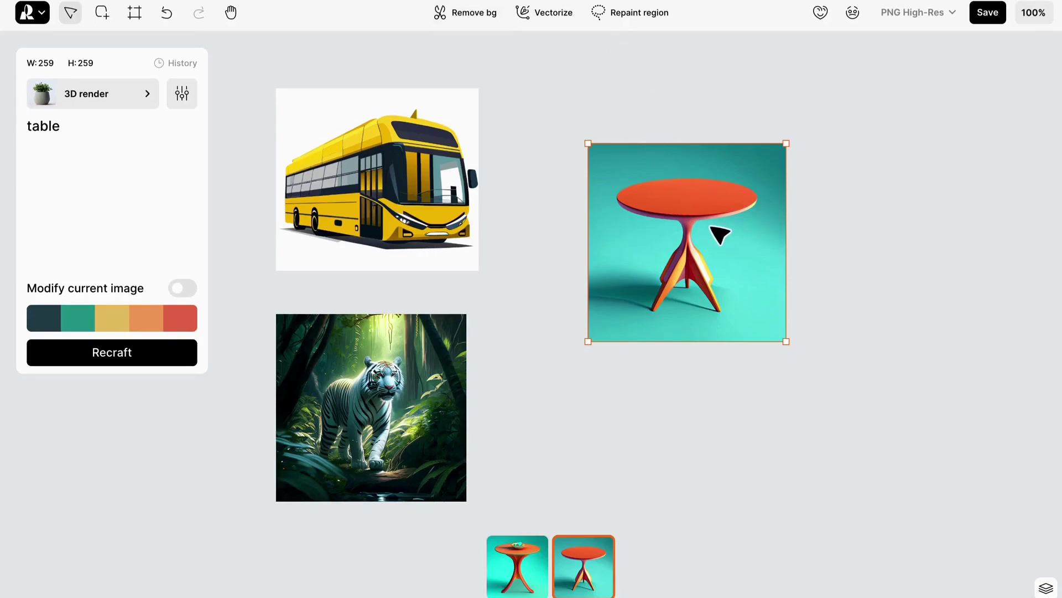
click(627, 16)
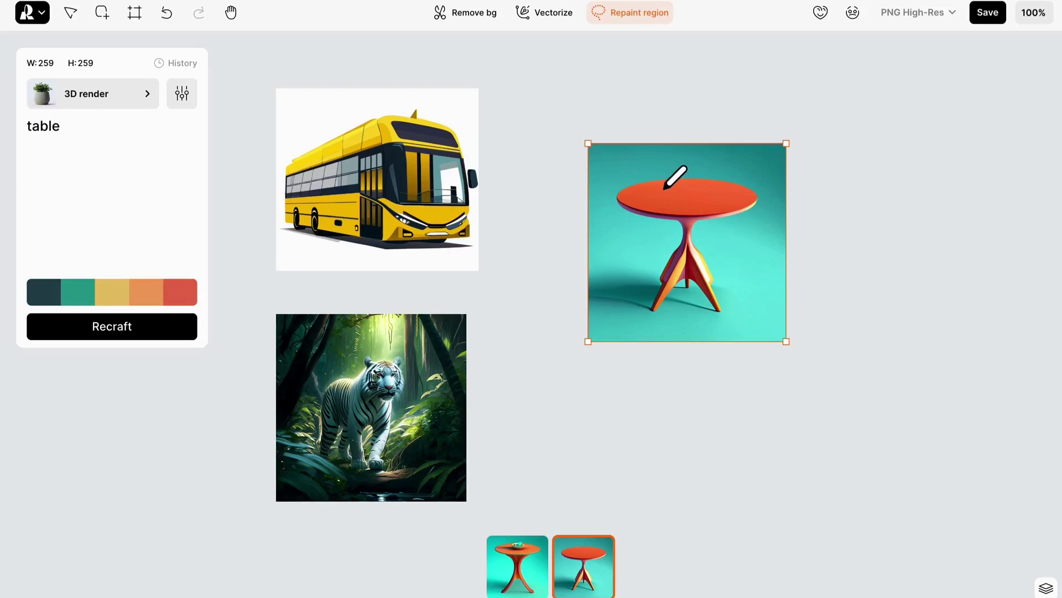
- Repaint the area above the tabletop with 'flower on table' and keep the yellow-flower variant
mouse_move(647, 159)
mouse_down()
mouse_move(666, 212)
mouse_move(742, 205)
mouse_move(750, 191)
mouse_move(745, 173)
mouse_move(647, 157)
mouse_up()
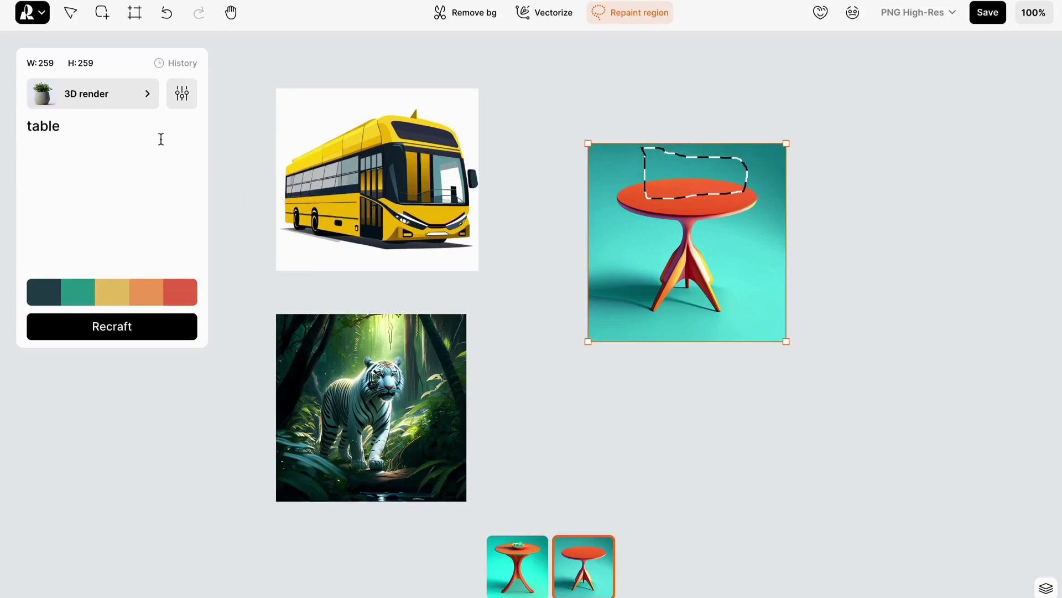
double_click(48, 125)
text(flower ont)
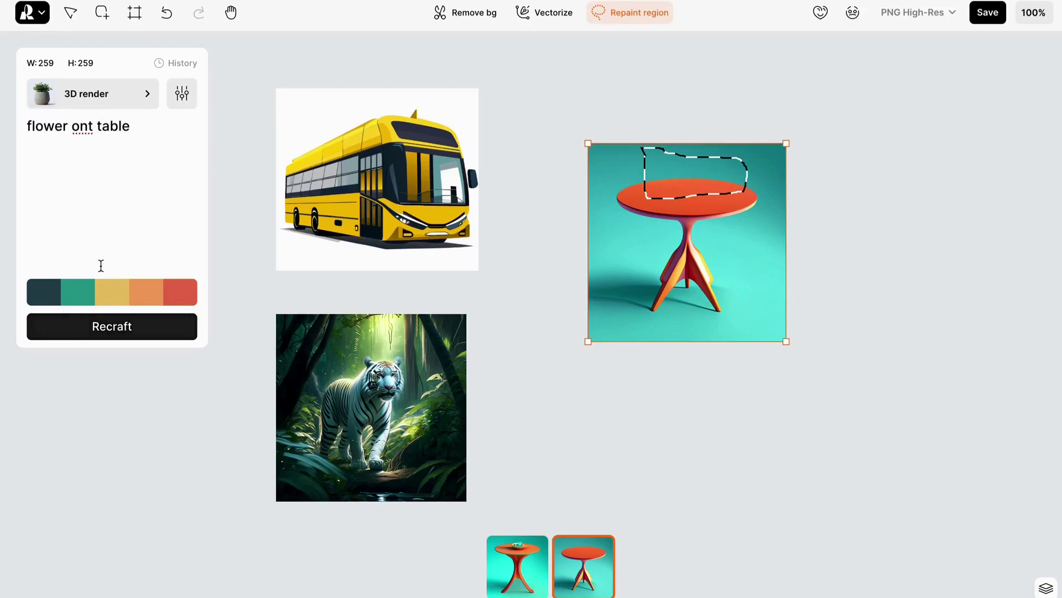
click(93, 126)
key(BackSpace)
click(131, 332)
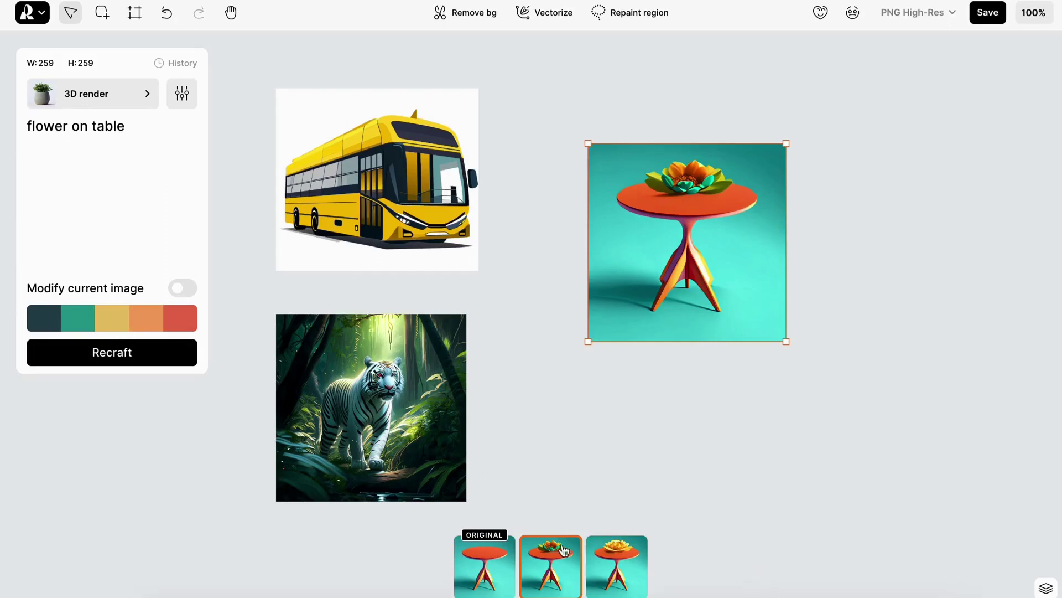
click(617, 583)
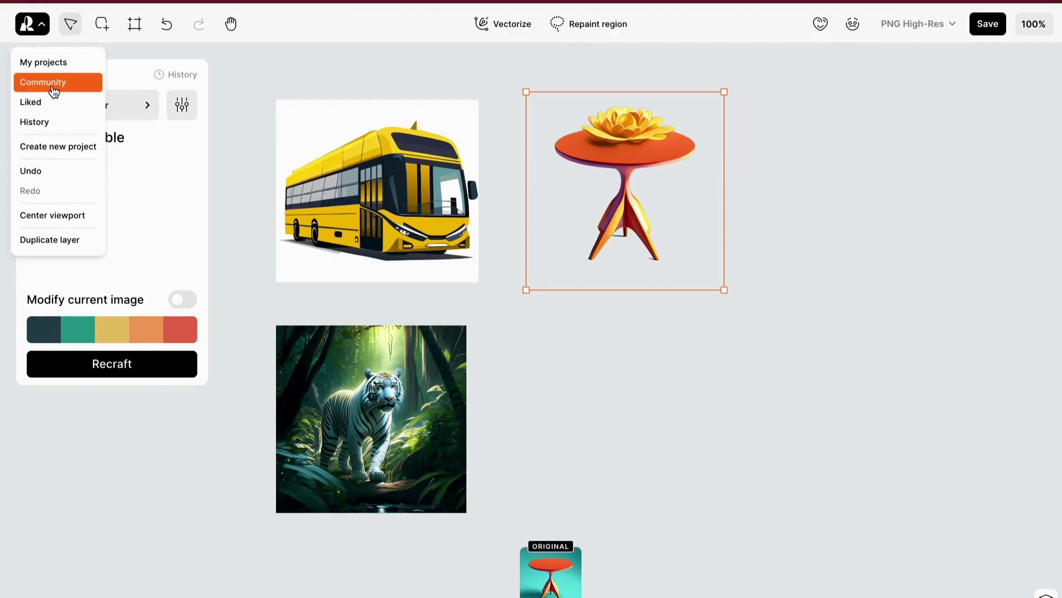
- Open the Community gallery filtered to Vector art images
click(51, 85)
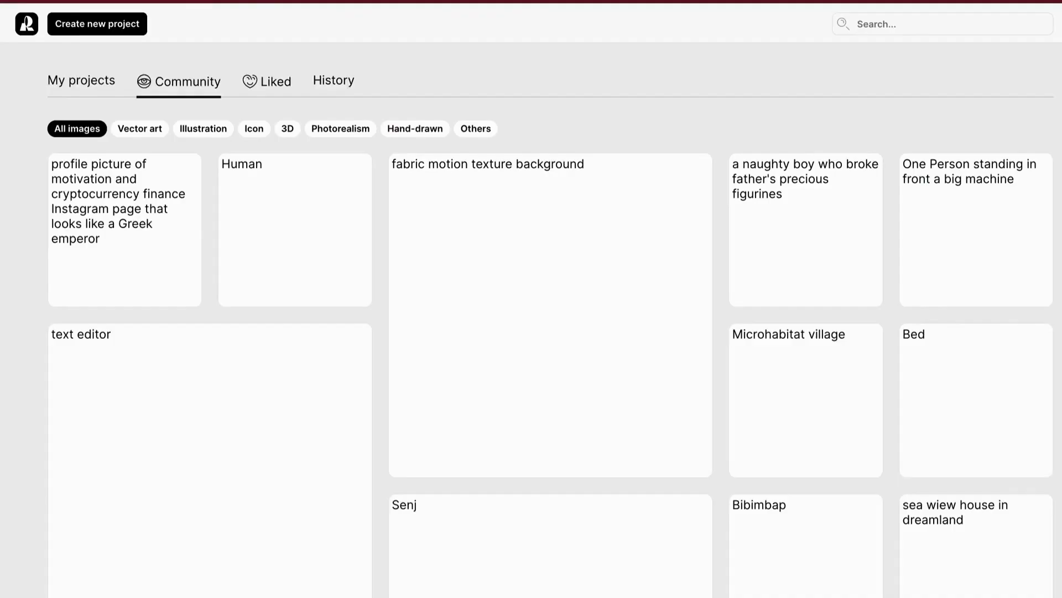
mouse_move(264, 256)
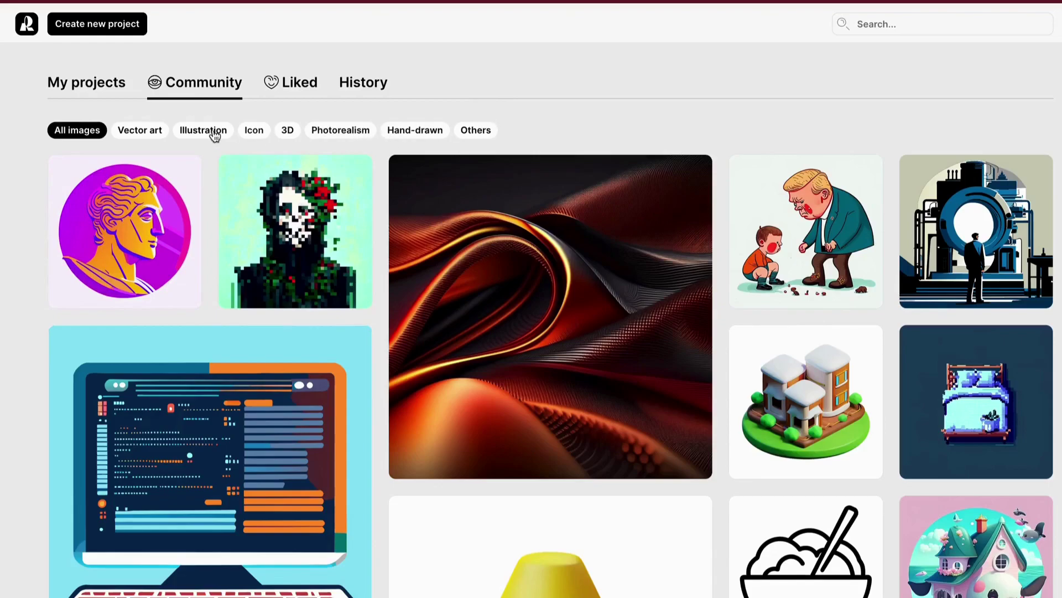
click(145, 133)
- Scroll through the Vector art images, then filter the gallery to 3D instead
scroll(283, 364, down, 1)
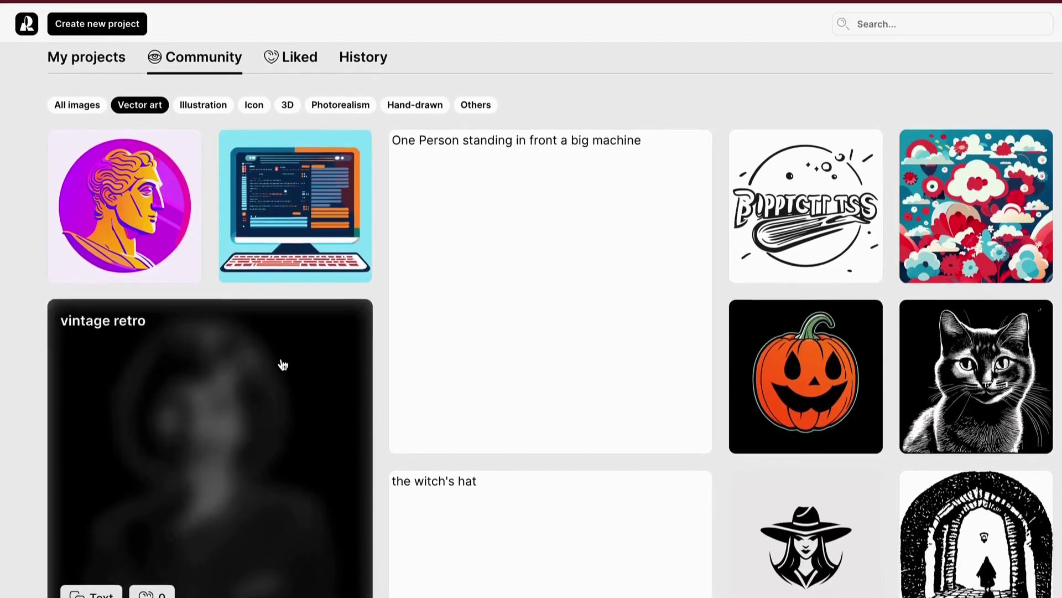
scroll(283, 365, down, 1)
scroll(534, 373, down, 3)
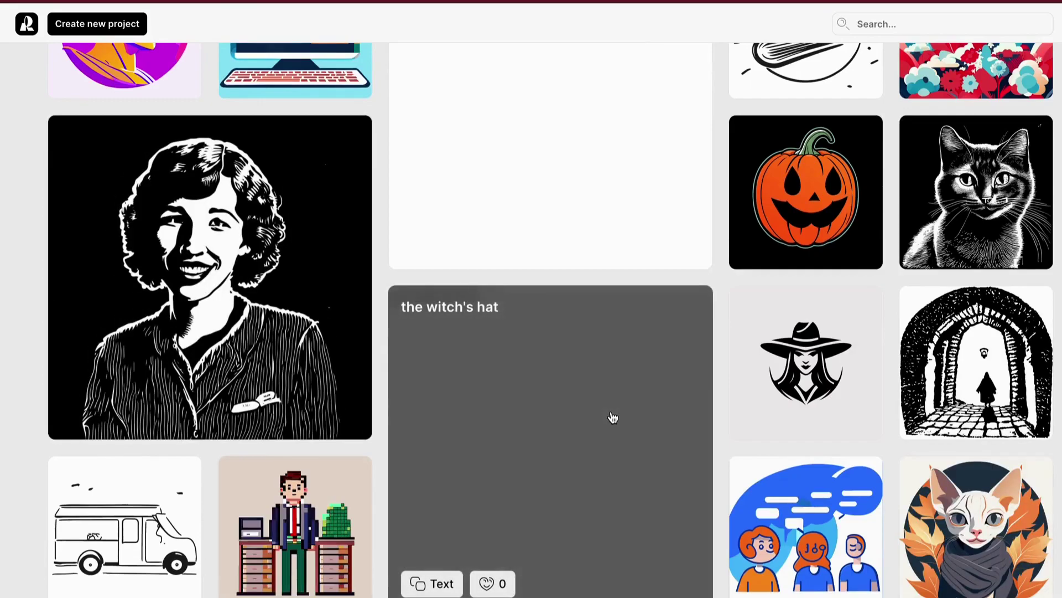
scroll(612, 418, down, 3)
scroll(920, 465, up, 7)
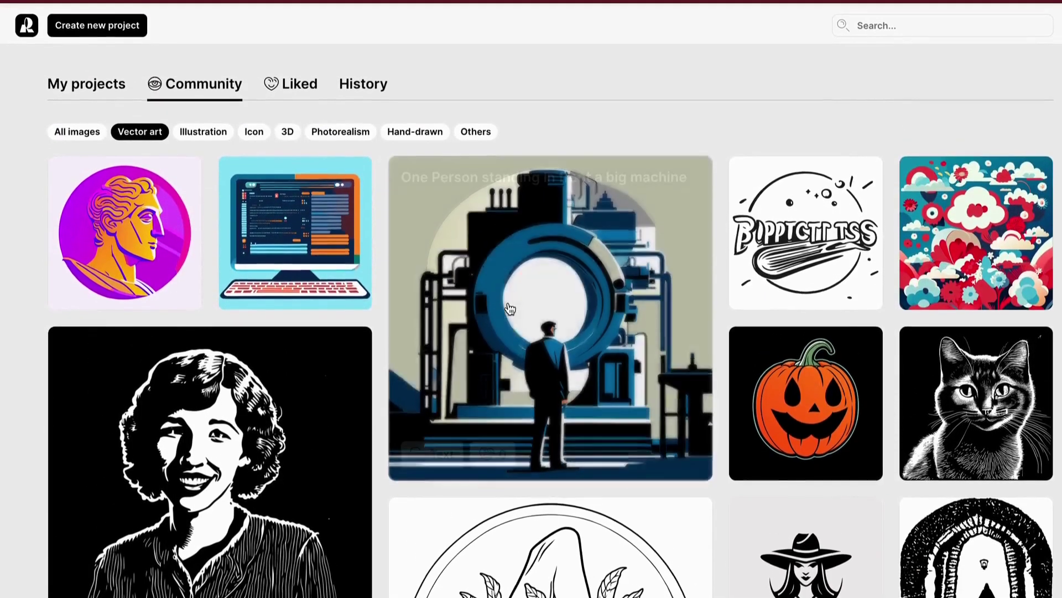
click(288, 131)
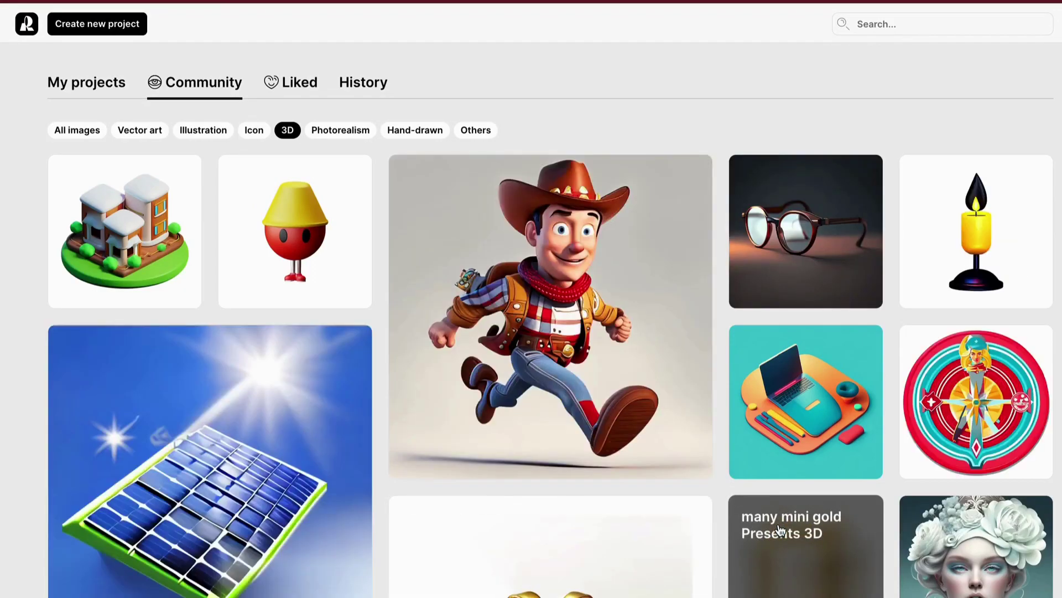
- Scroll through the 3D images and back up, then switch the filter to Photorealism
scroll(781, 530, down, 1)
scroll(780, 530, down, 10)
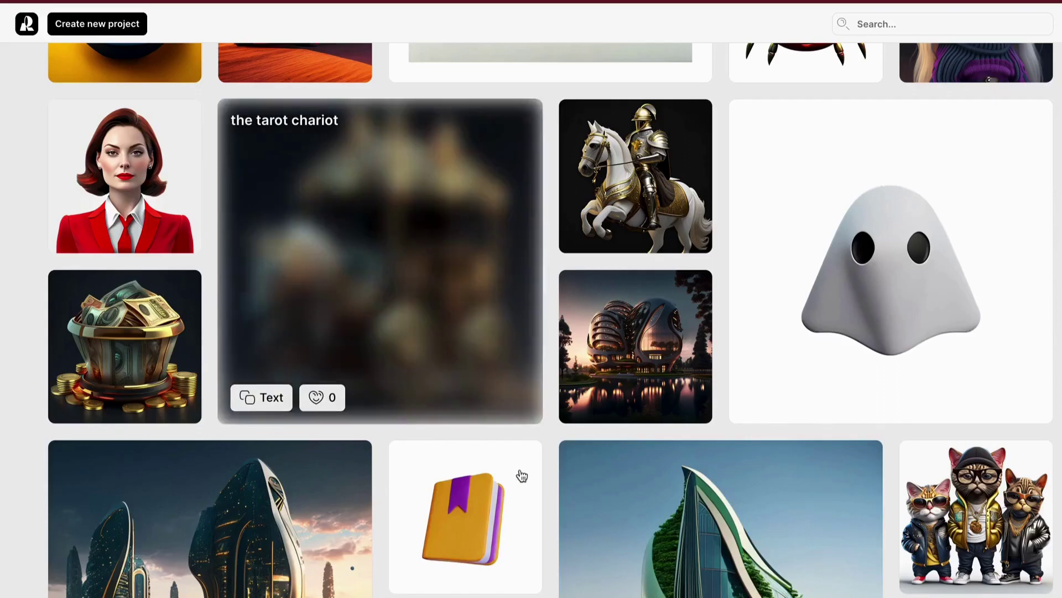
scroll(657, 467, down, 3)
scroll(658, 463, down, 3)
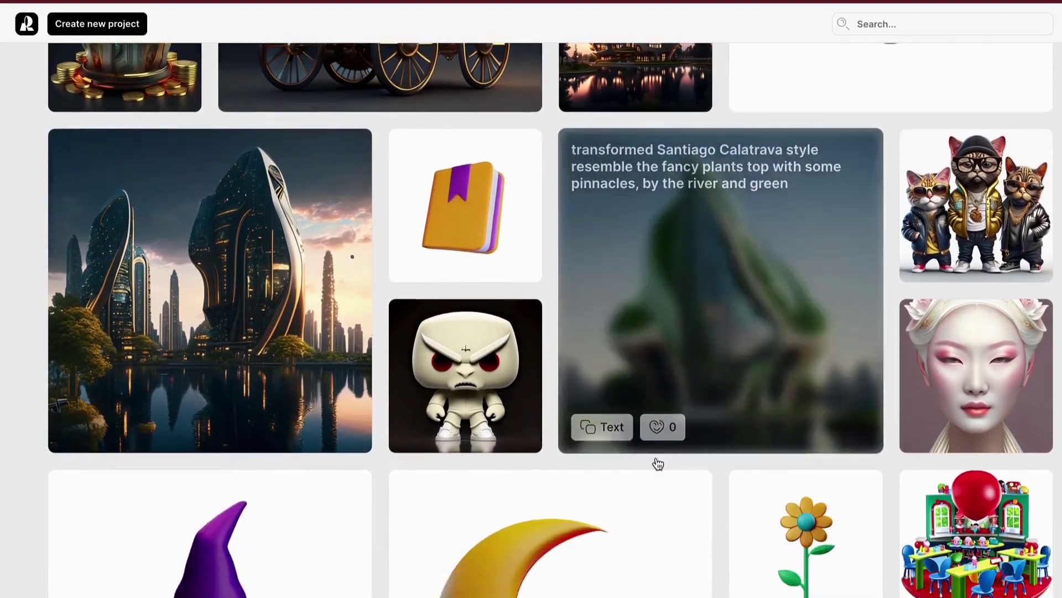
scroll(819, 585, down, 4)
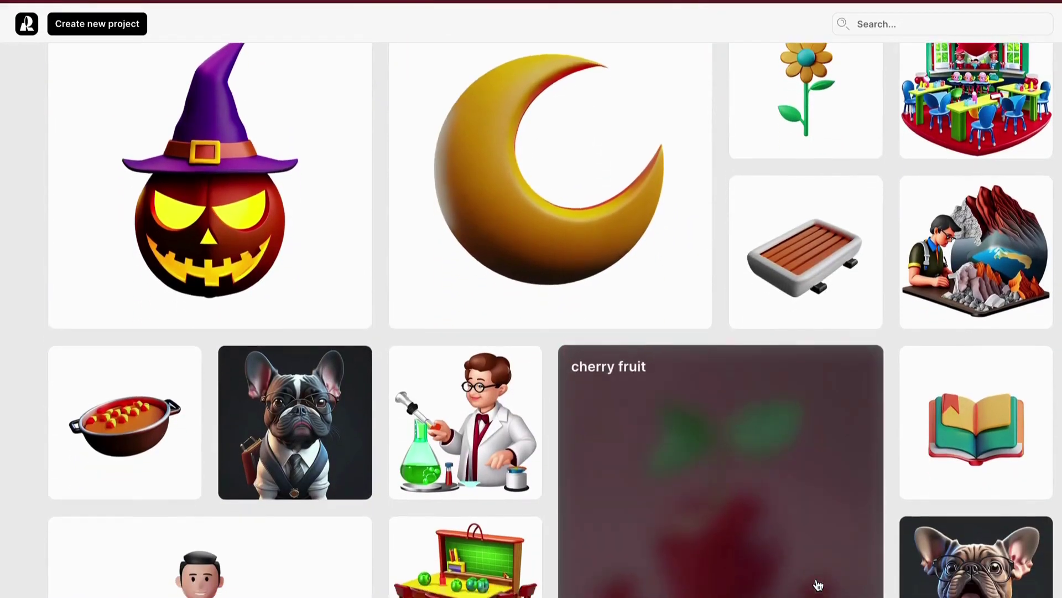
scroll(818, 585, up, 15)
scroll(819, 585, up, 3)
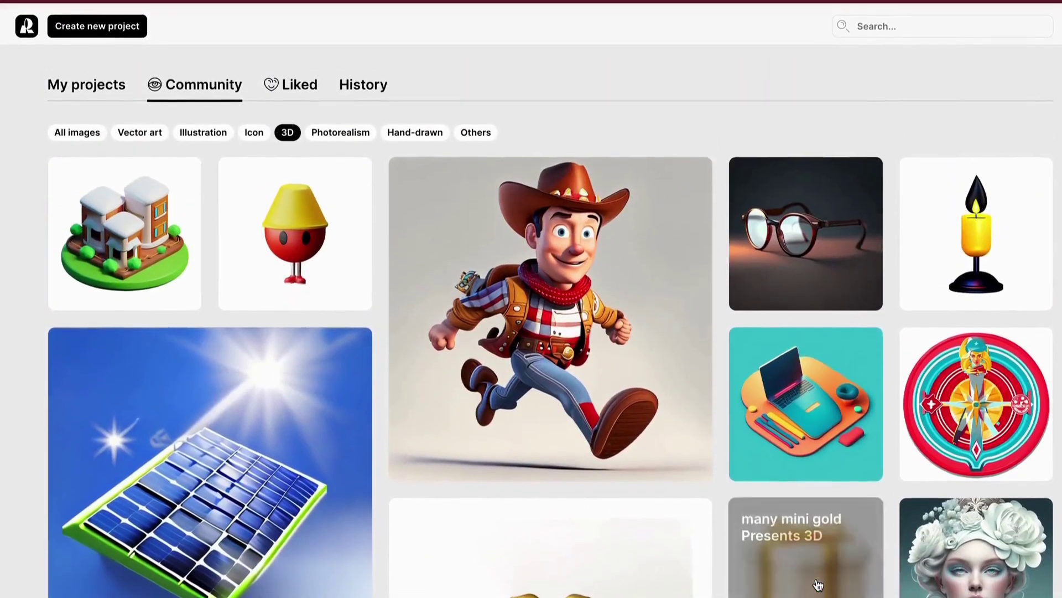
mouse_move(490, 263)
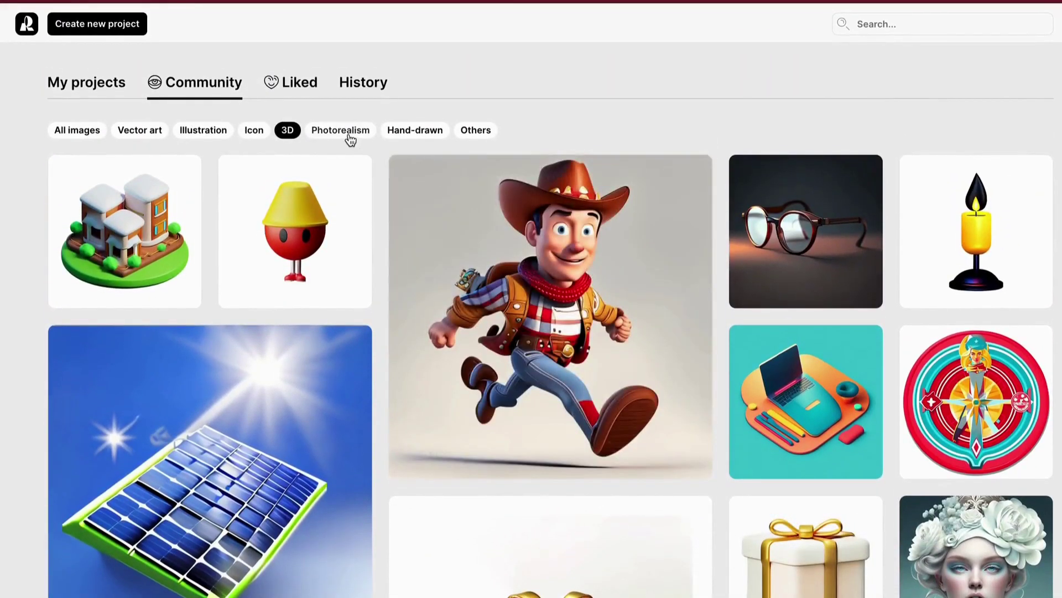
click(349, 136)
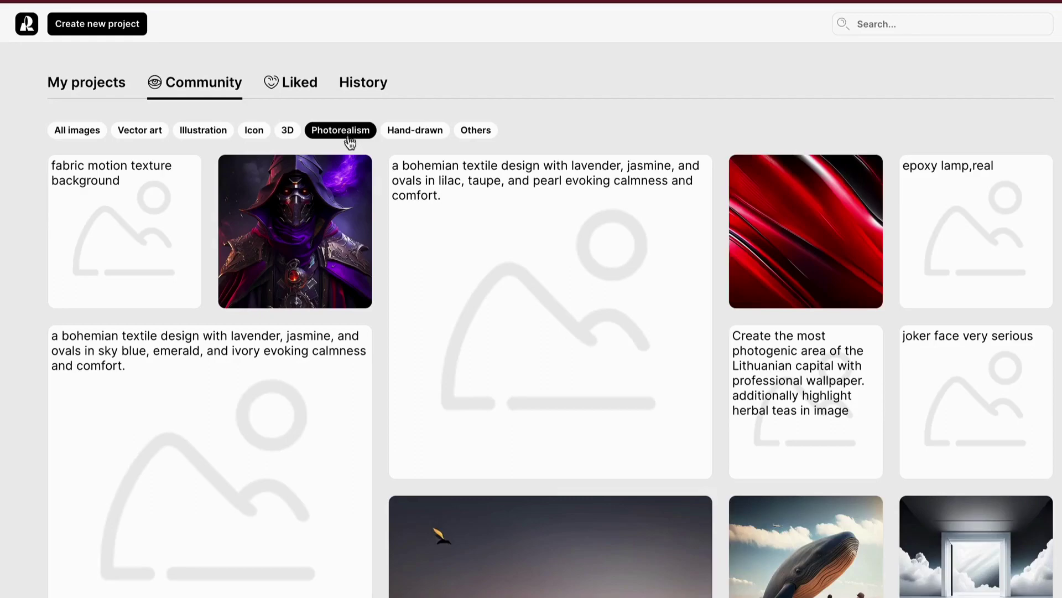
mouse_move(314, 225)
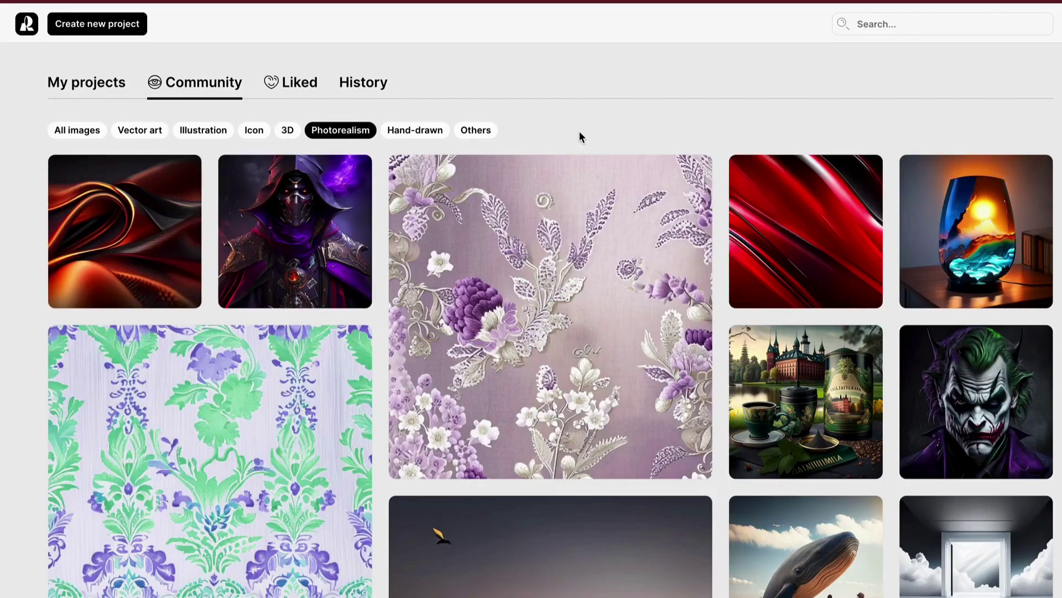
scroll(546, 147, down, 4)
scroll(547, 148, down, 8)
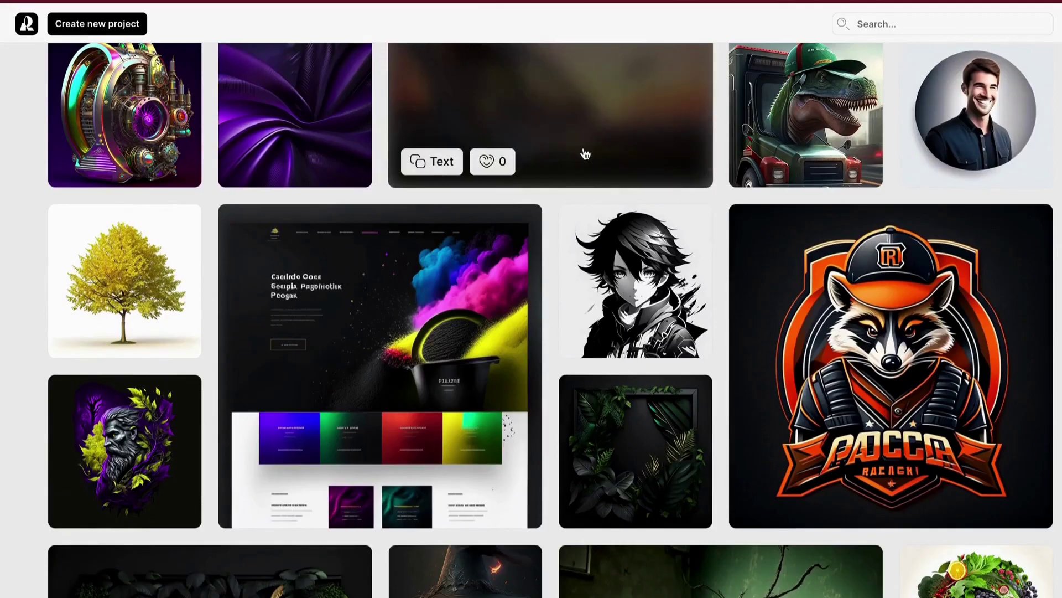
click(844, 332)
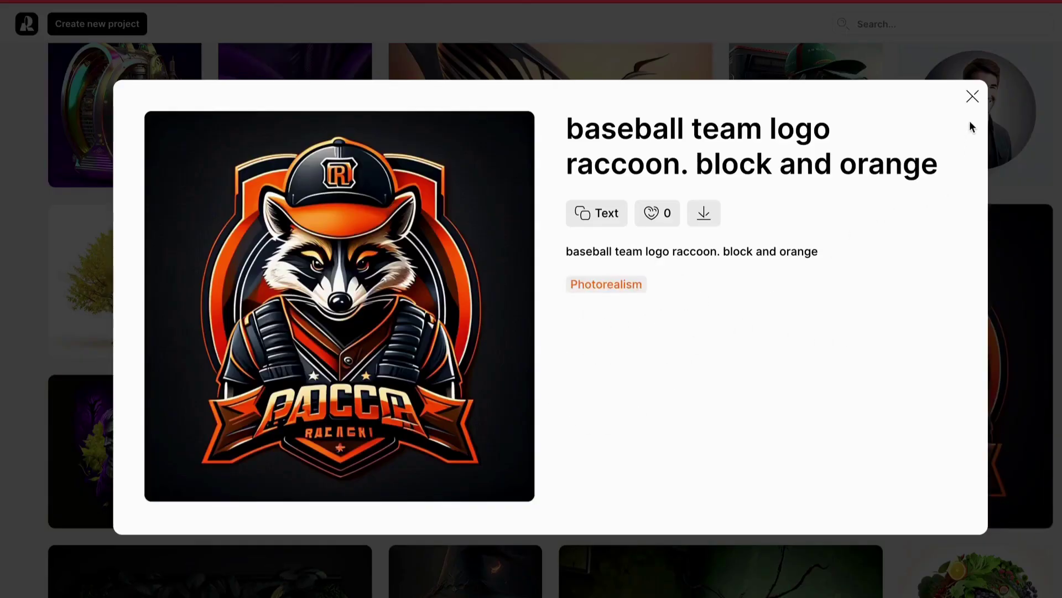
click(973, 98)
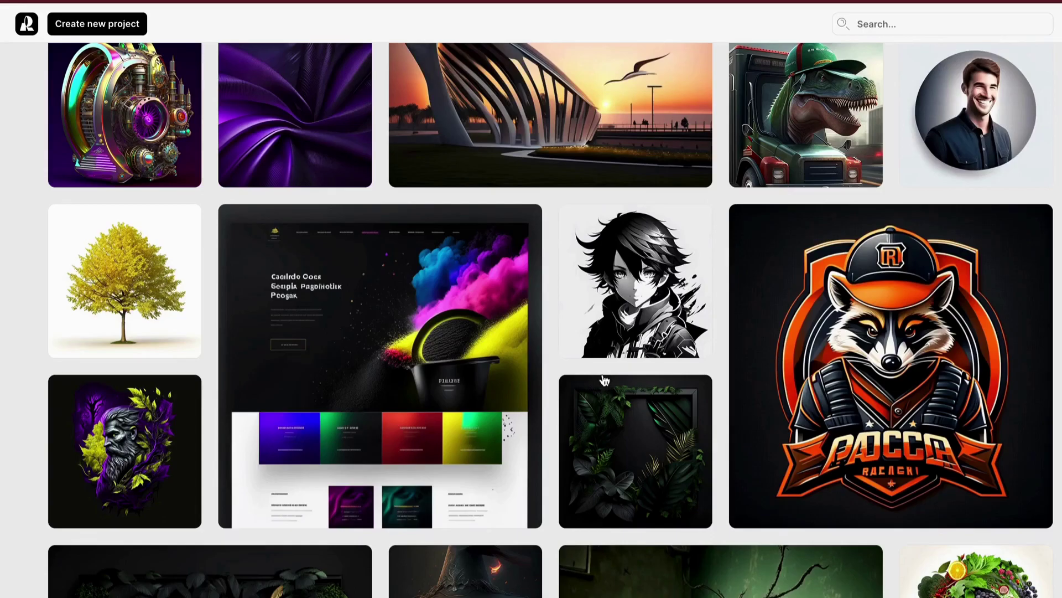
scroll(605, 380, up, 12)
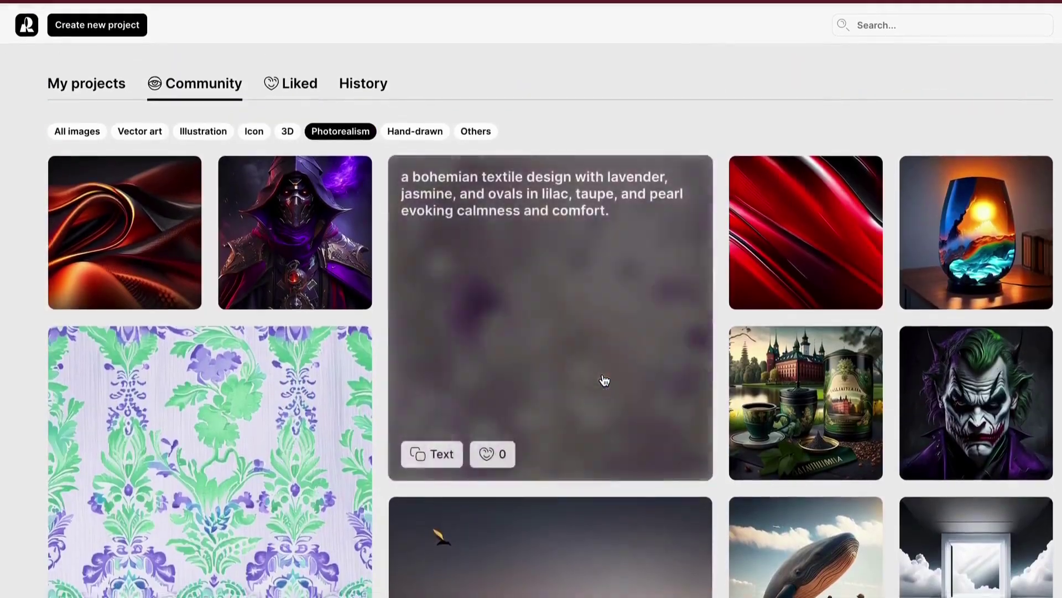